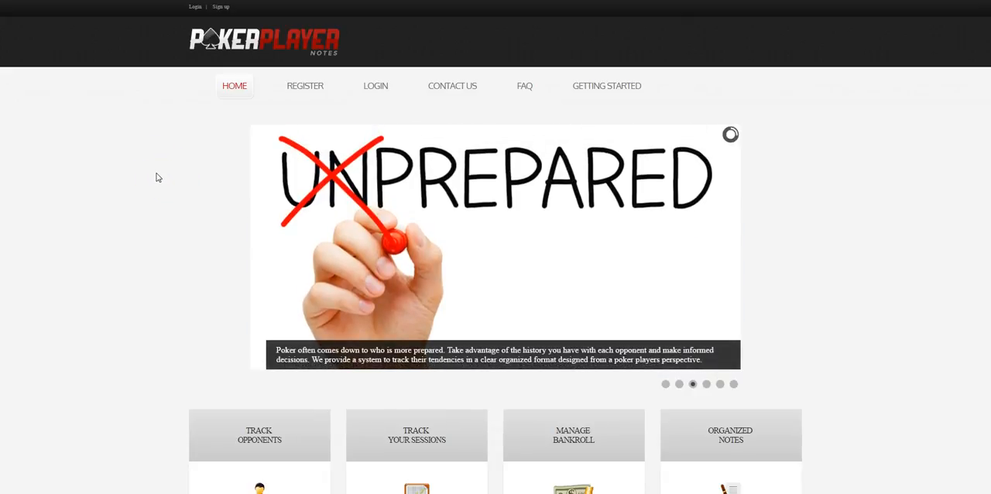
- Look over the home page's slideshow and the four feature sections below it
{"action": "scroll", "coordinate": [157, 178], "scroll_direction": "down", "scroll_amount": 1}
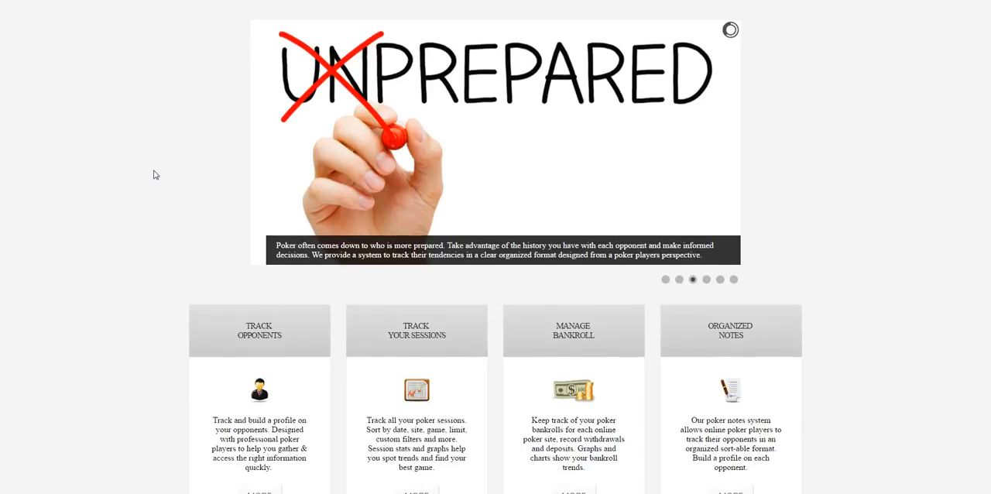
{"action": "scroll", "coordinate": [155, 175], "scroll_direction": "down", "scroll_amount": 1}
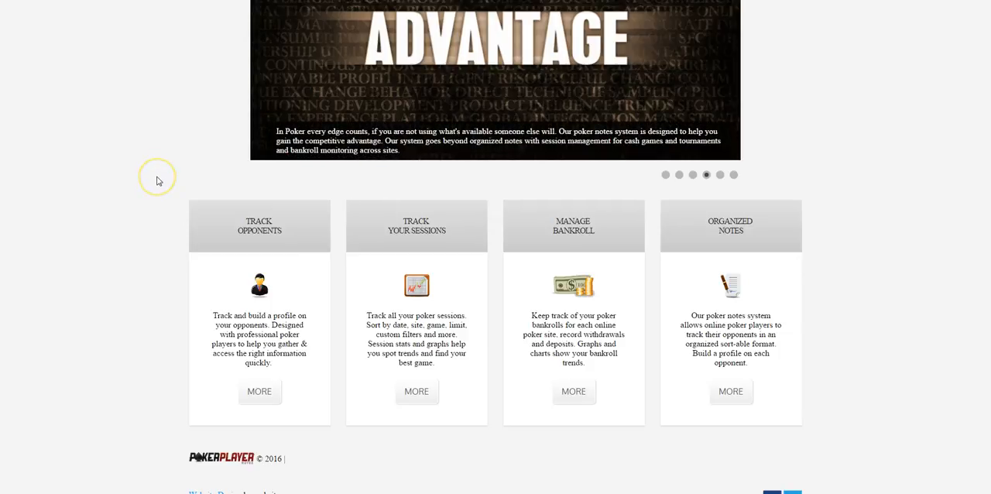
{"action": "scroll", "coordinate": [156, 181], "scroll_direction": "up", "scroll_amount": 3}
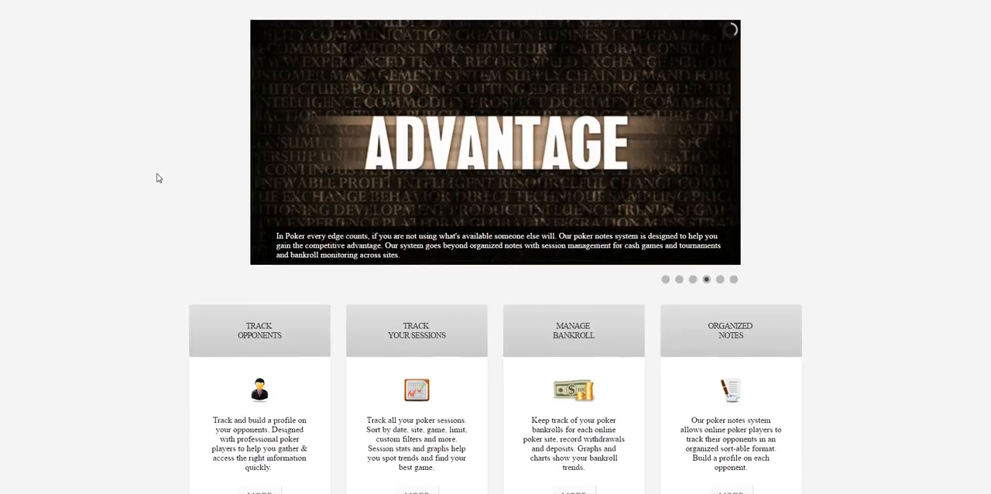
{"action": "scroll", "coordinate": [156, 177], "scroll_direction": "down", "scroll_amount": 3}
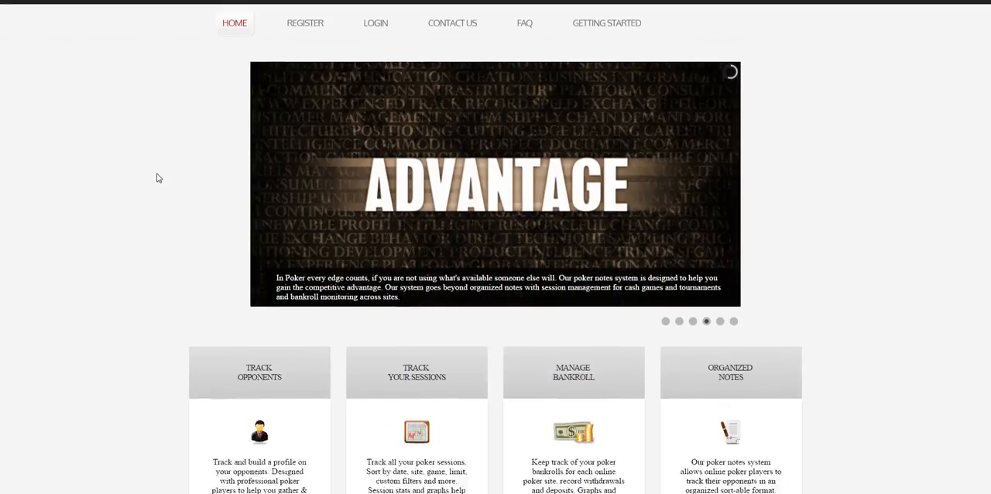
{"action": "scroll", "coordinate": [156, 175], "scroll_direction": "up", "scroll_amount": 3}
{"action": "left_click", "coordinate": [157, 170]}
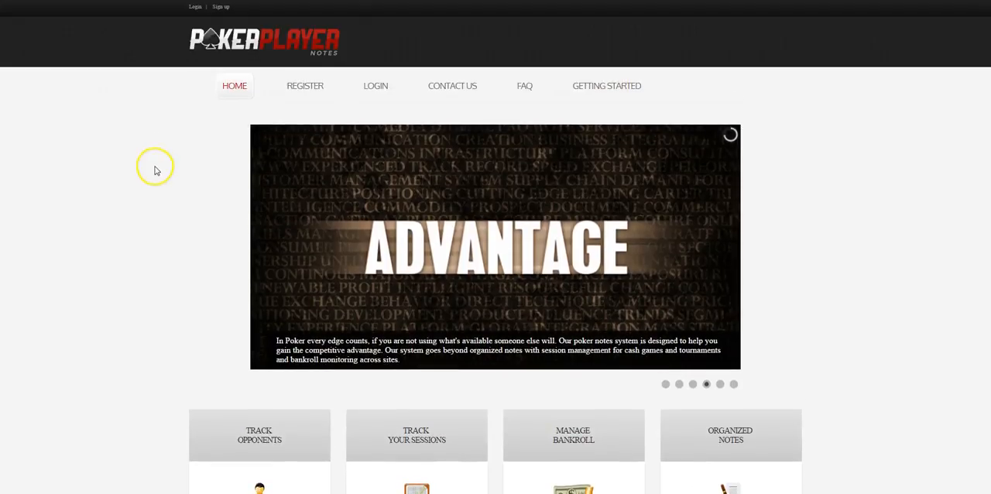
- Open the Getting Started page and review the tutorial pages on sessions and bankroll, including bankroll adjustment and transaction history
{"action": "mouse_move", "coordinate": [281, 166]}
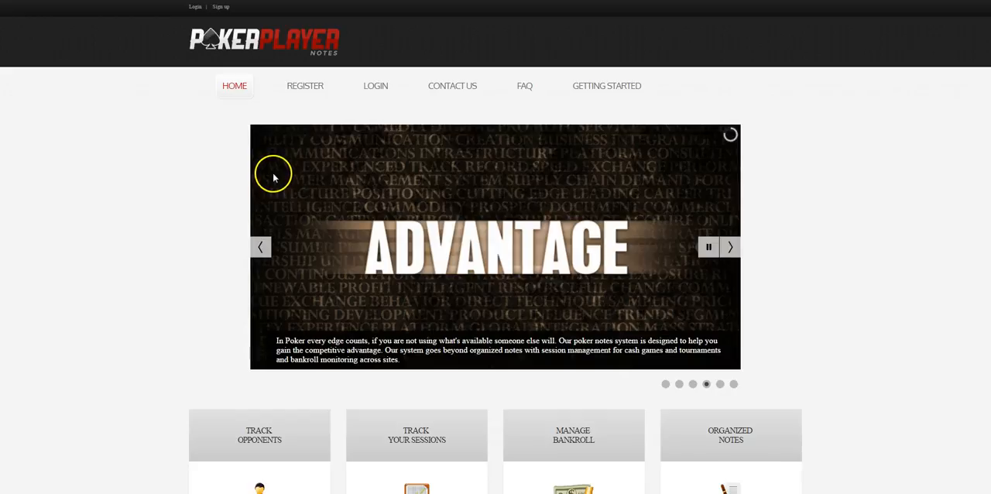
{"action": "left_click", "coordinate": [595, 89]}
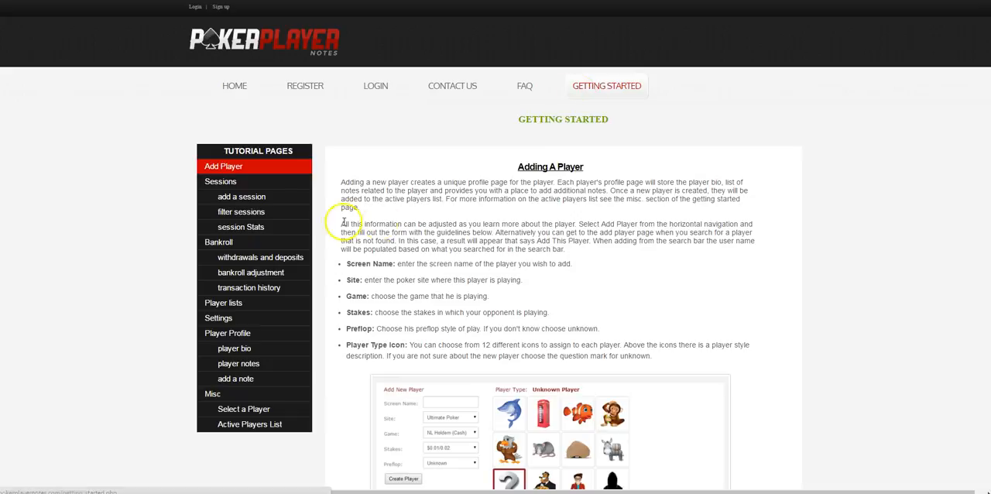
{"action": "left_click", "coordinate": [273, 195]}
{"action": "left_click", "coordinate": [259, 212]}
{"action": "left_click", "coordinate": [255, 242]}
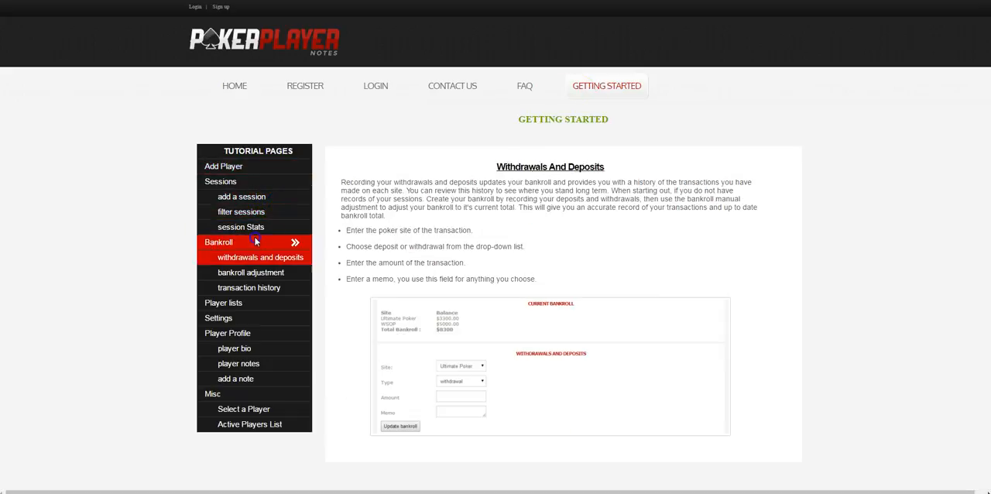
{"action": "left_click", "coordinate": [260, 272]}
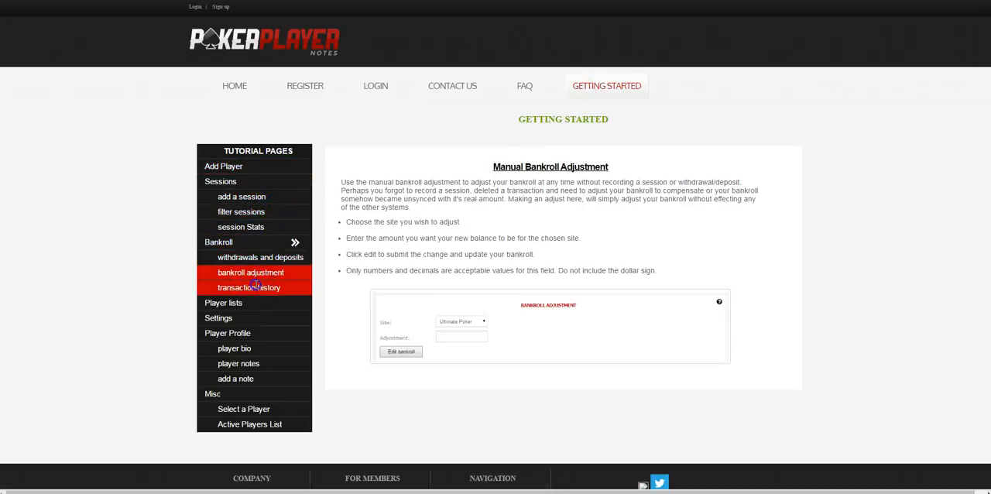
{"action": "left_click", "coordinate": [252, 287]}
- Review the tutorial pages on settings, player profile, player notes, adding a note and selecting a player
{"action": "left_click", "coordinate": [252, 317]}
{"action": "left_click", "coordinate": [246, 332]}
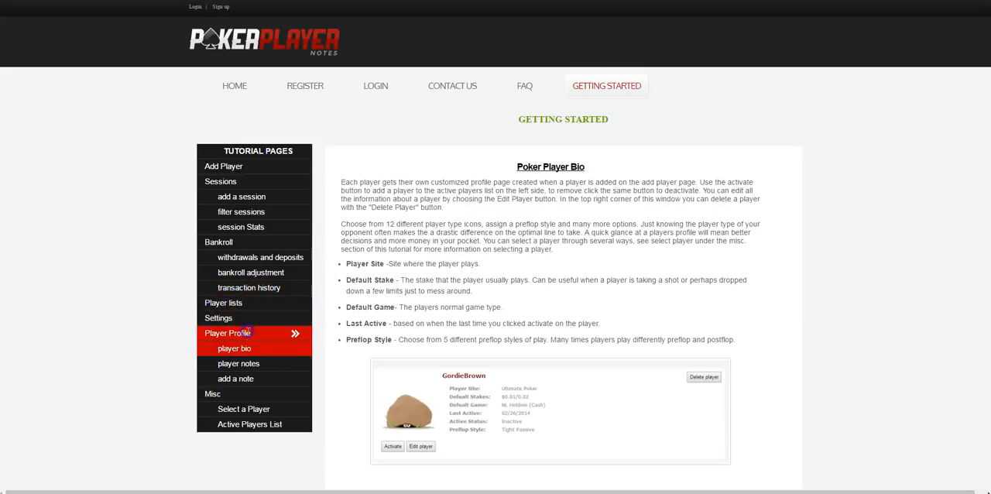
{"action": "left_click", "coordinate": [242, 363]}
{"action": "left_click", "coordinate": [241, 378]}
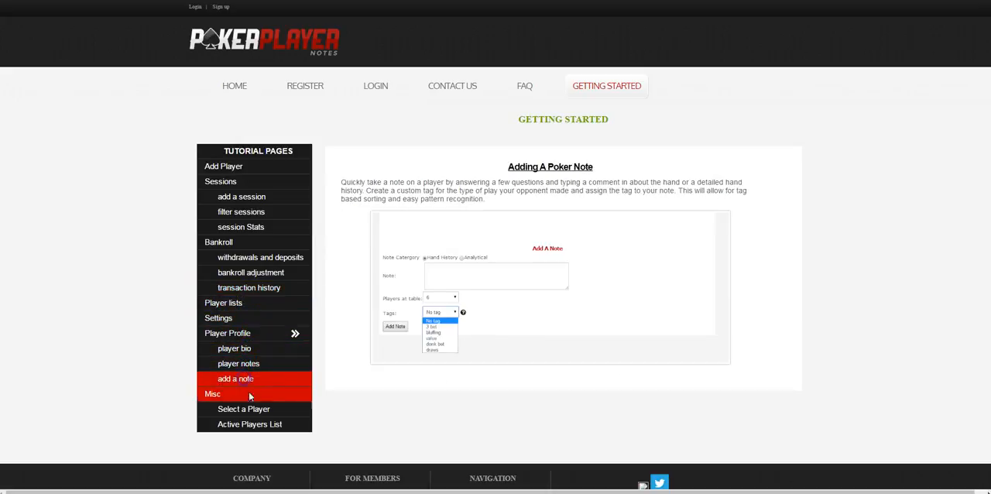
{"action": "left_click", "coordinate": [246, 408]}
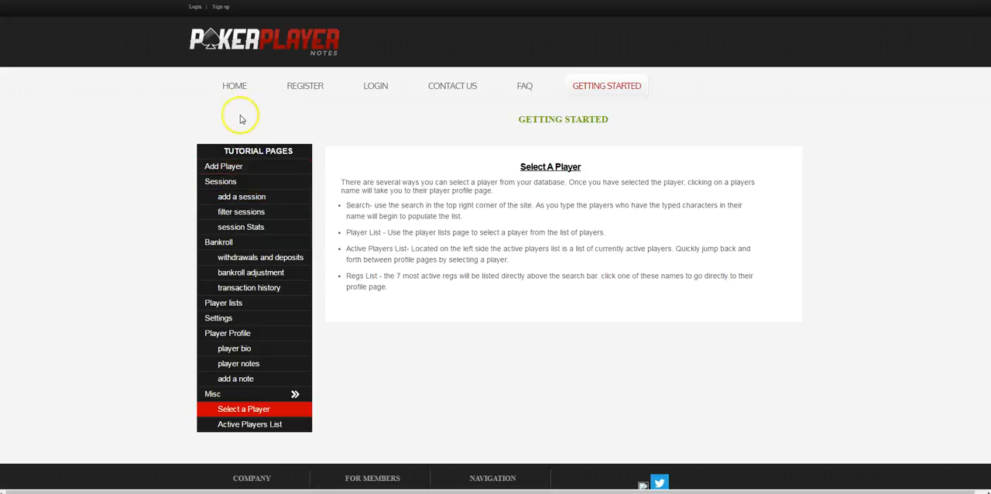
- Go to the login page and log in with the prefilled username and password
{"action": "left_click", "coordinate": [373, 89]}
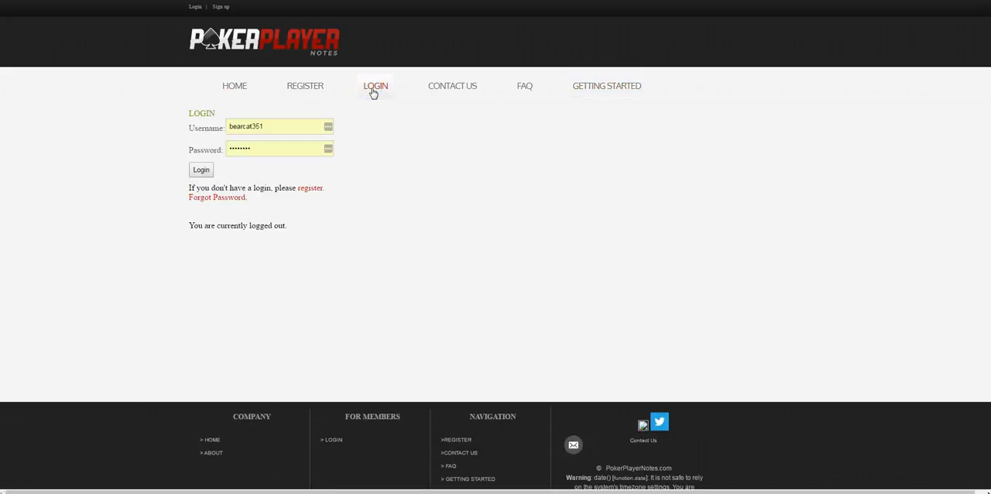
{"action": "left_click", "coordinate": [201, 170]}
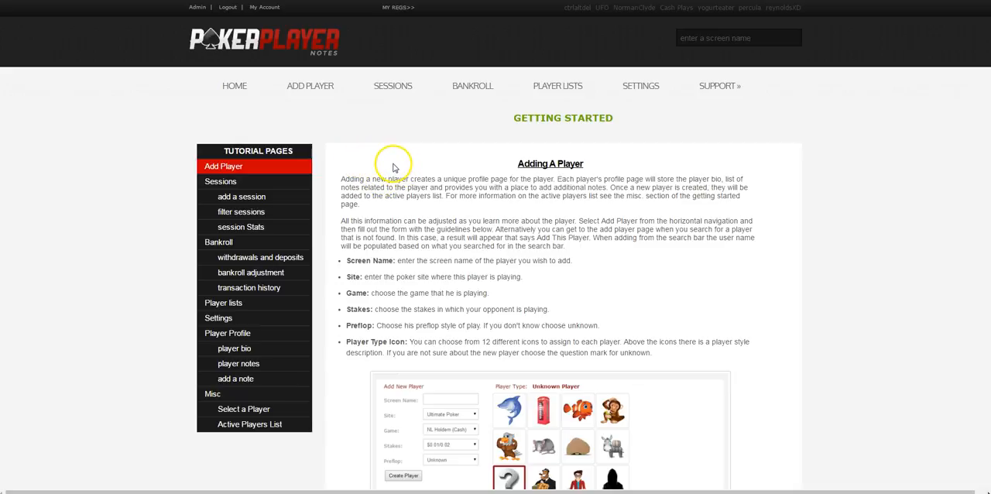
- Start adding a new player with the screen name test123 and the site Ultimate Poker
{"action": "left_click", "coordinate": [310, 91]}
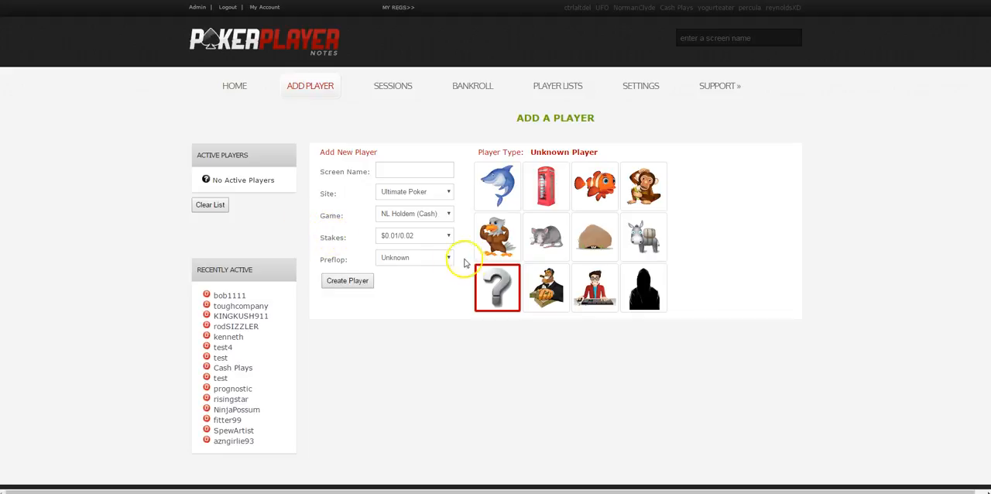
{"action": "left_click", "coordinate": [417, 171]}
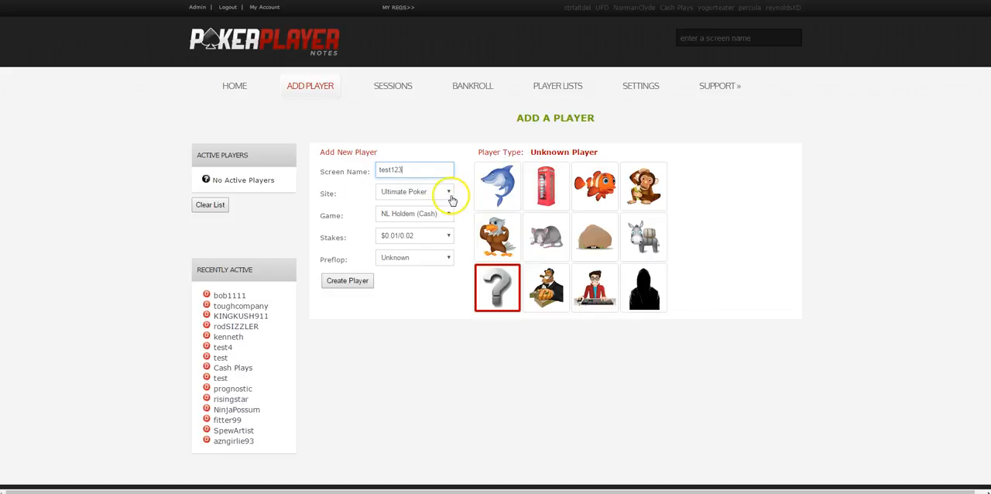
{"action": "left_click", "coordinate": [448, 194]}
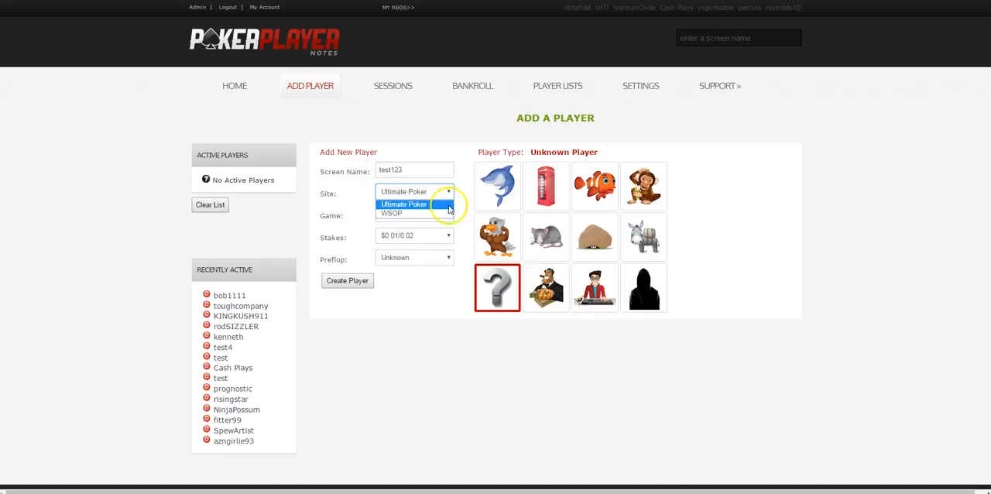
{"action": "left_click", "coordinate": [441, 202]}
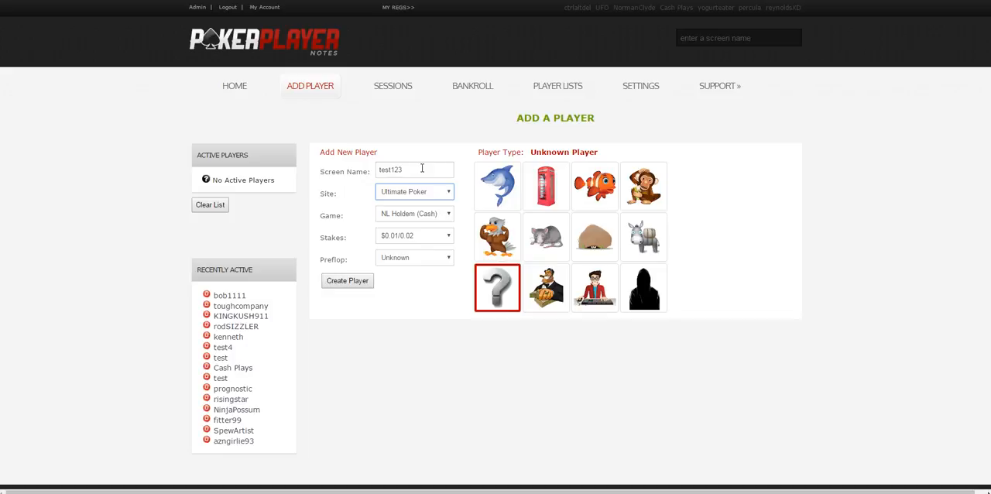
- Set the new player's game to NL Holdem (Cash), stakes to $0.10/0.20 and preflop style to Loose Aggressive
{"action": "left_click", "coordinate": [438, 216]}
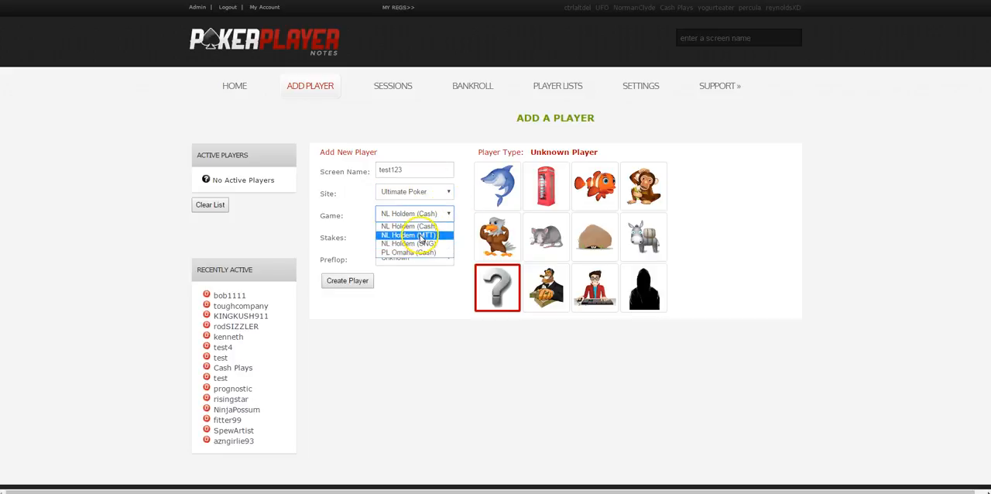
{"action": "left_click", "coordinate": [418, 226]}
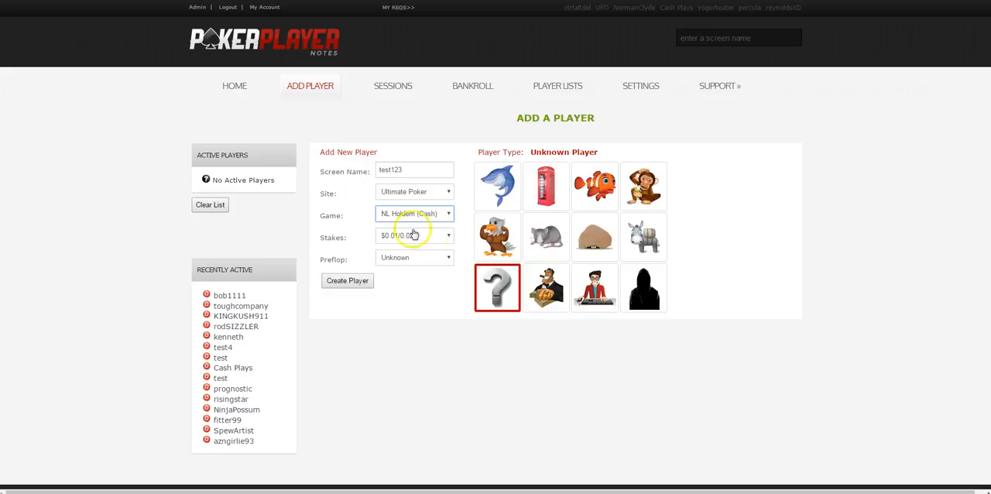
{"action": "left_click", "coordinate": [431, 236]}
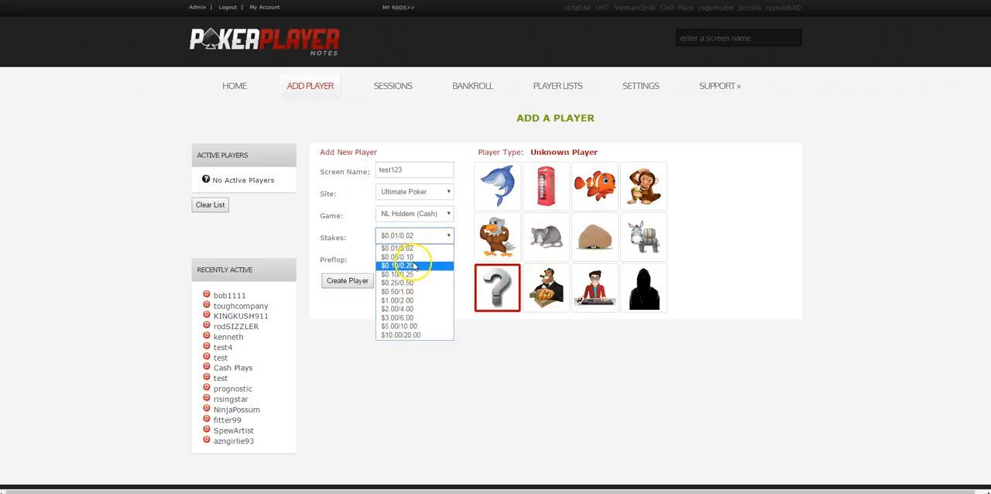
{"action": "left_click", "coordinate": [415, 265]}
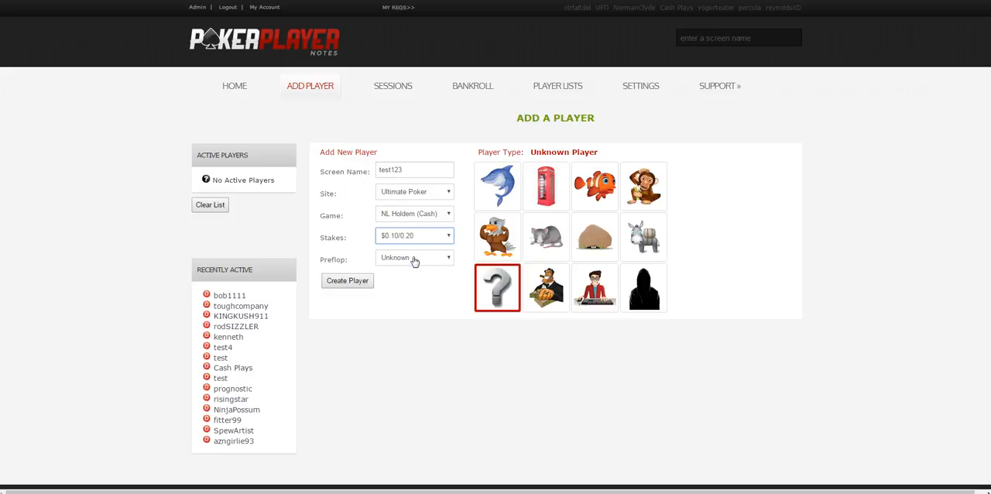
{"action": "left_click", "coordinate": [414, 258]}
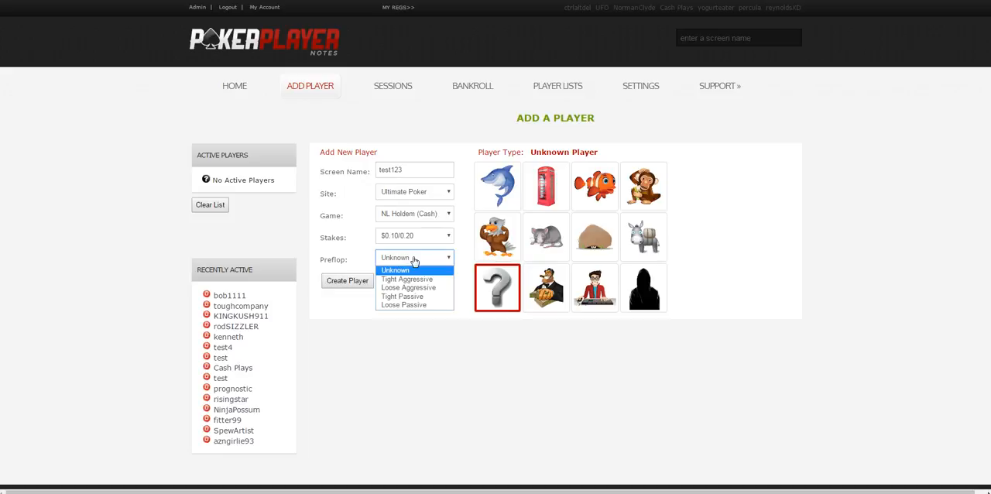
{"action": "left_click", "coordinate": [427, 279]}
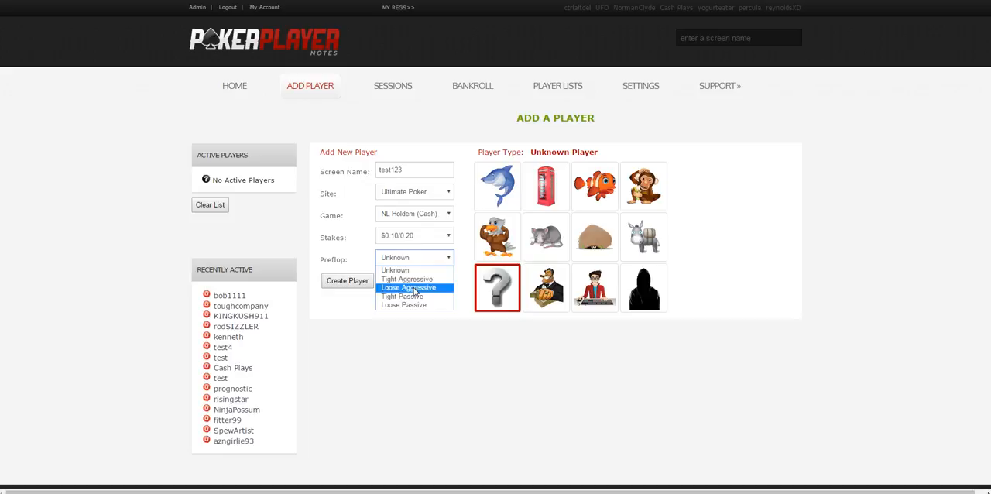
{"action": "left_click", "coordinate": [415, 288]}
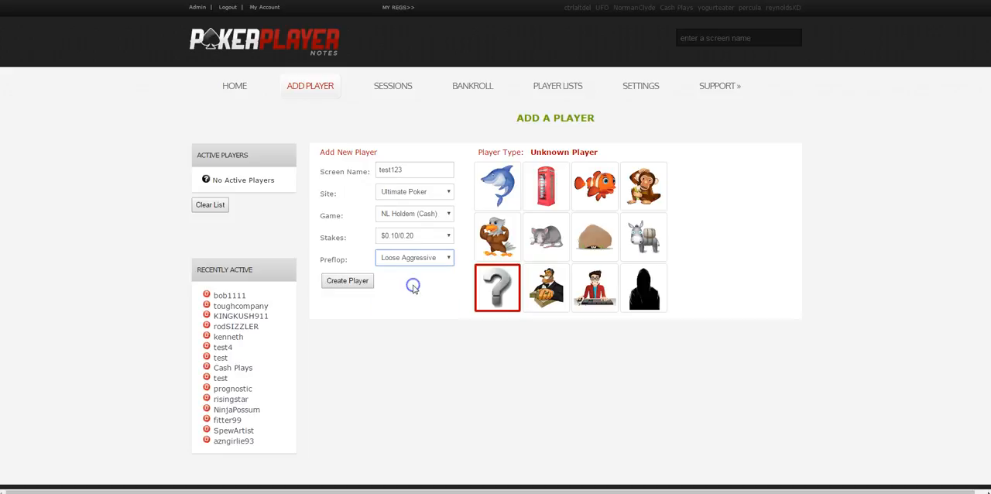
- Try various player type icons one after another to read their descriptions, ending with Wild Gambler
{"action": "left_click", "coordinate": [473, 288]}
{"action": "left_click", "coordinate": [513, 189]}
{"action": "left_click", "coordinate": [538, 188]}
{"action": "left_click", "coordinate": [595, 186]}
{"action": "left_click", "coordinate": [642, 186]}
{"action": "left_click", "coordinate": [644, 229]}
{"action": "left_click", "coordinate": [641, 288]}
{"action": "left_click", "coordinate": [595, 290]}
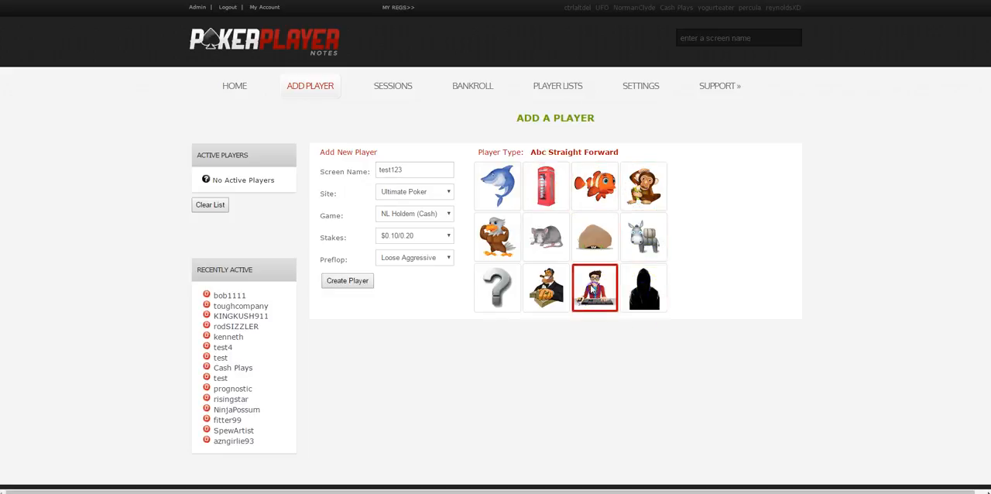
{"action": "left_click", "coordinate": [546, 288]}
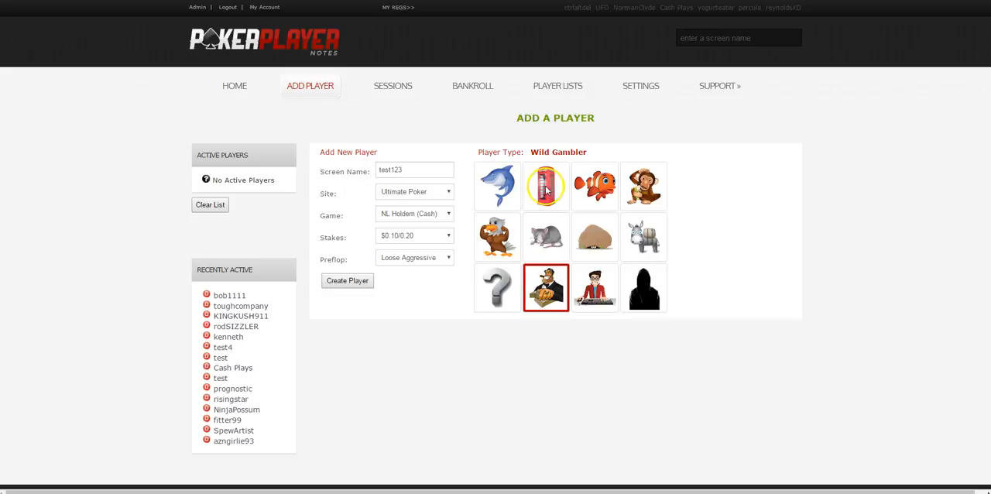
- Assign the dolphin icon for the Expert player type and create the player
{"action": "left_click", "coordinate": [489, 186]}
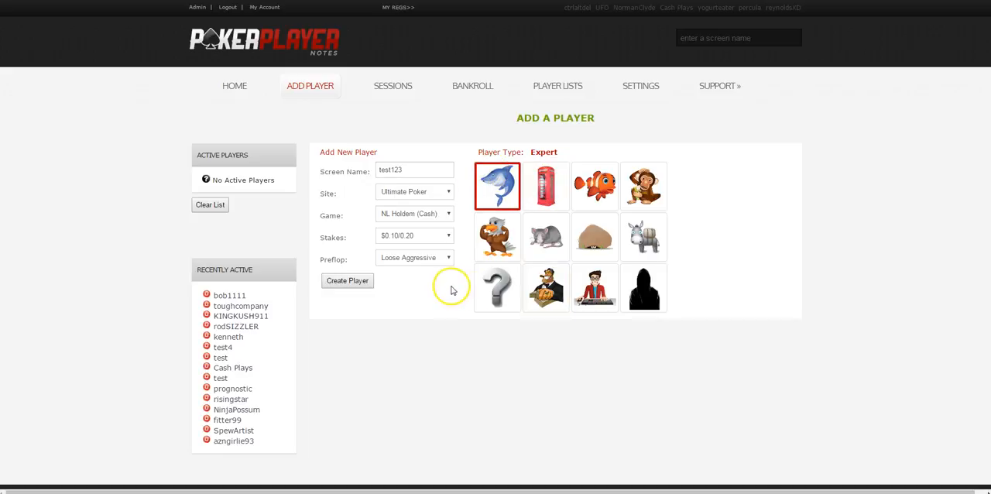
{"action": "left_click", "coordinate": [359, 283]}
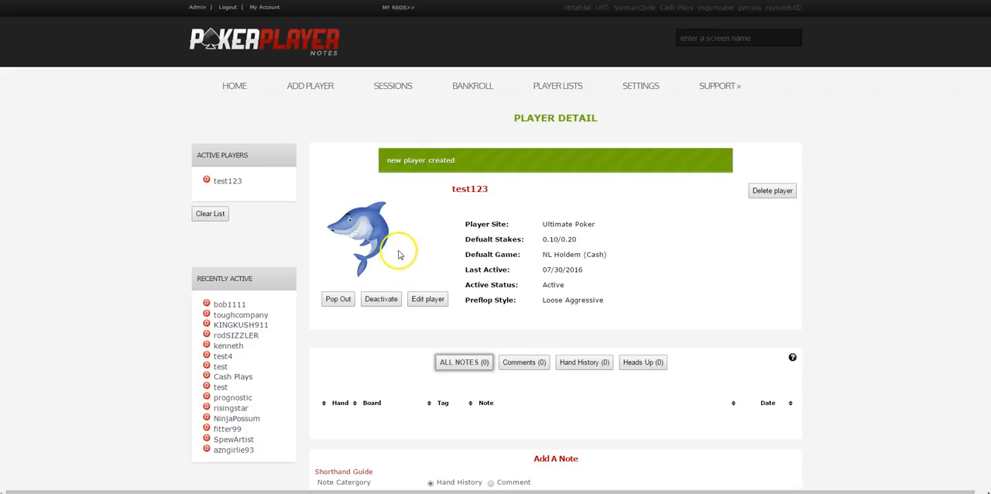
- Open the edit form for player test123 and cancel the editing
{"action": "scroll", "coordinate": [399, 251], "scroll_direction": "down", "scroll_amount": 3}
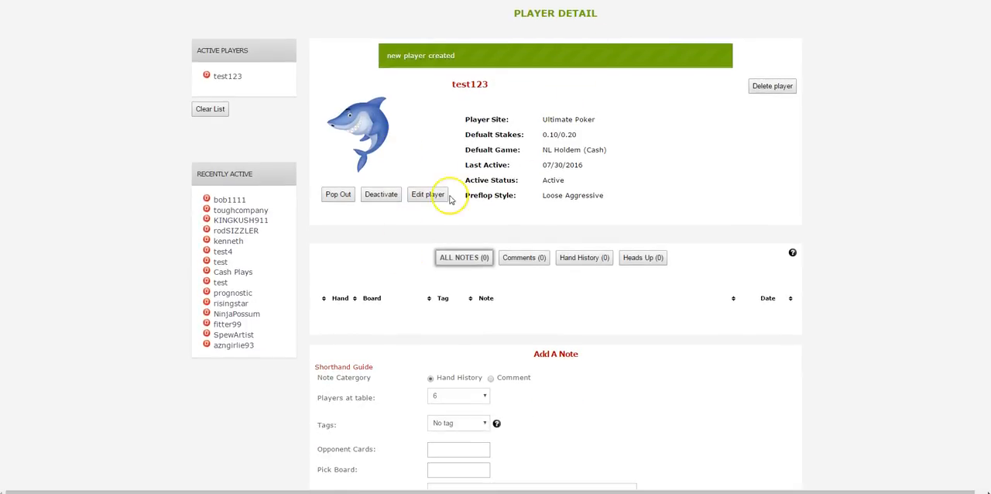
{"action": "left_click", "coordinate": [428, 194]}
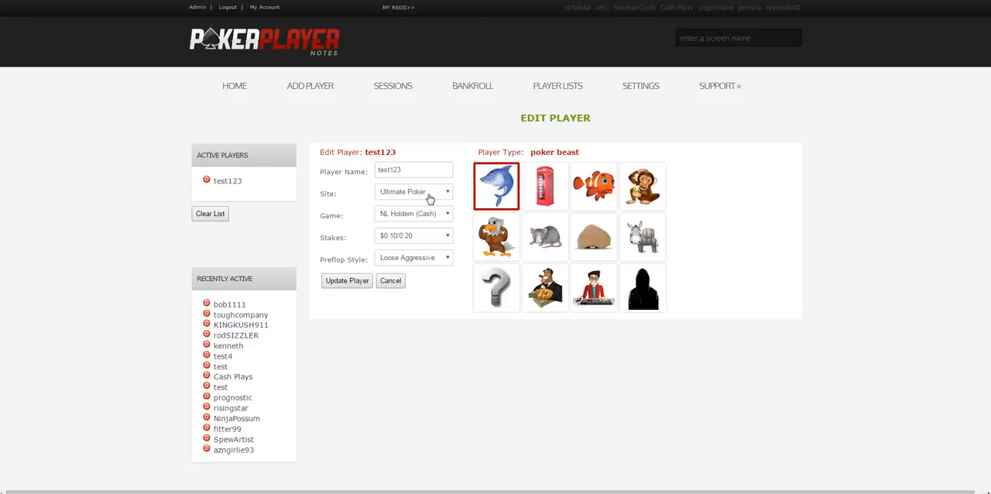
{"action": "left_click", "coordinate": [390, 280]}
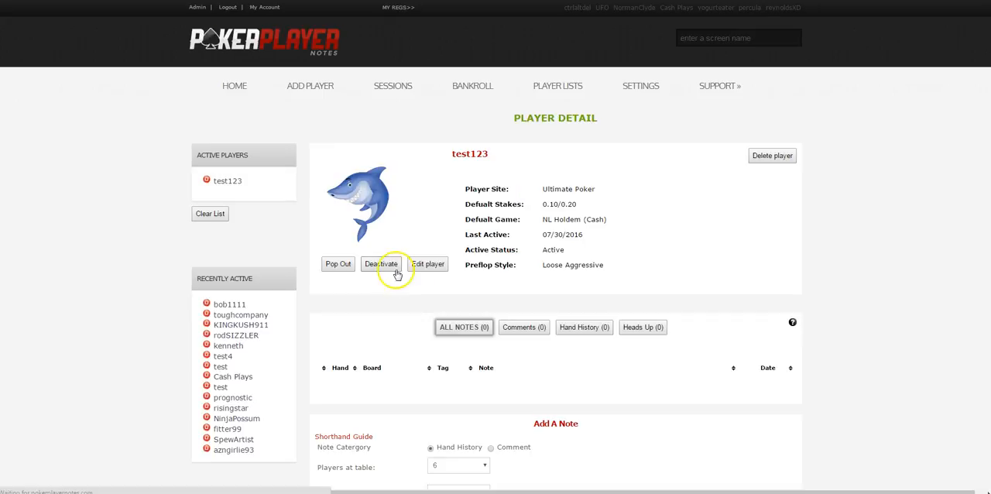
- Tag the new hand history note for test123 as bluffing and set the opponent's cards to Jd and 2s
{"action": "scroll", "coordinate": [395, 275], "scroll_direction": "down", "scroll_amount": 3}
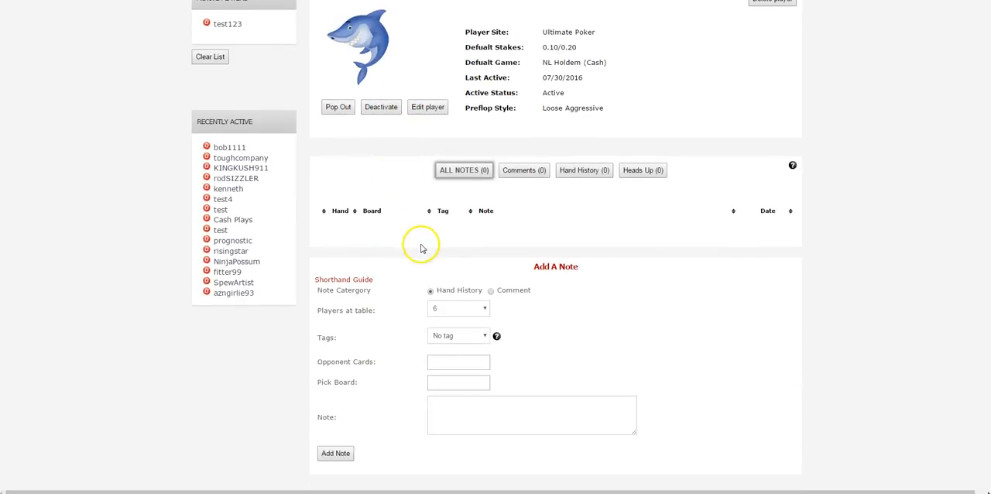
{"action": "scroll", "coordinate": [422, 249], "scroll_direction": "up", "scroll_amount": 2}
{"action": "scroll", "coordinate": [422, 248], "scroll_direction": "down", "scroll_amount": 2}
{"action": "scroll", "coordinate": [422, 248], "scroll_direction": "down", "scroll_amount": 2}
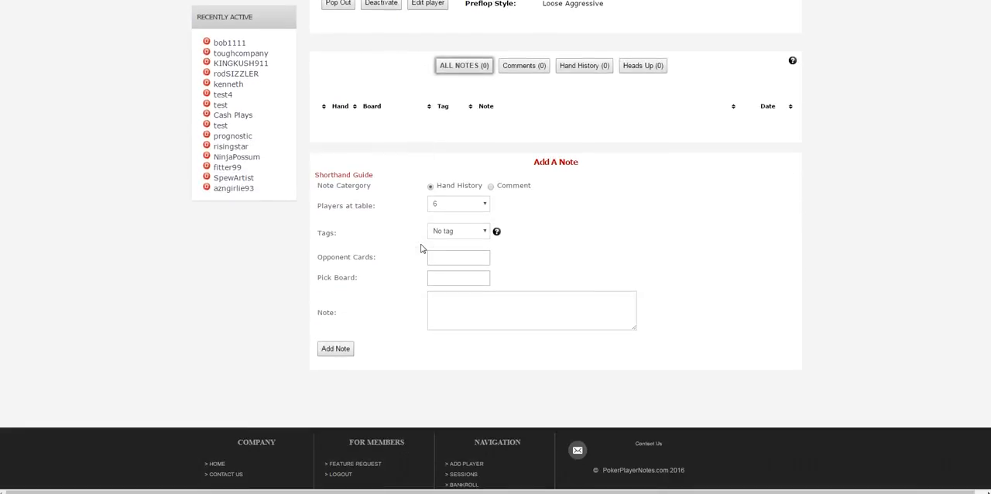
{"action": "left_click", "coordinate": [482, 234]}
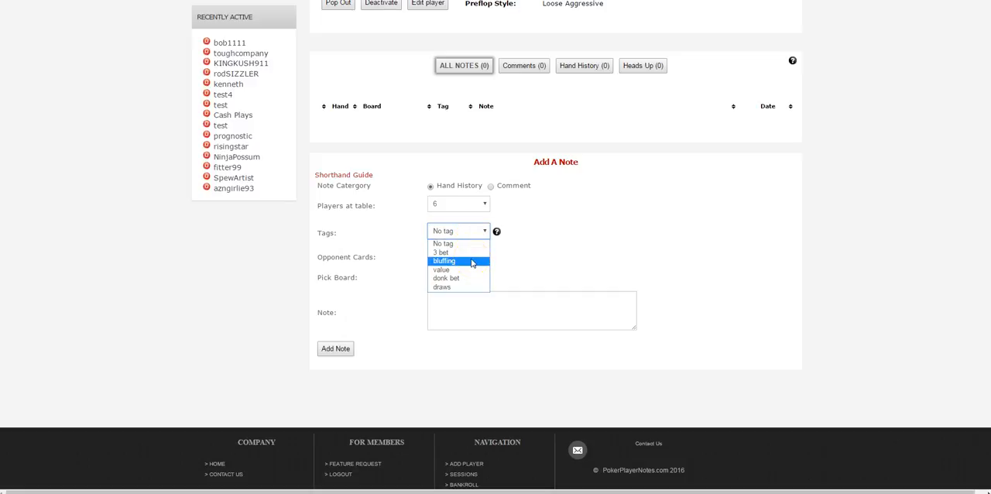
{"action": "left_click", "coordinate": [472, 263]}
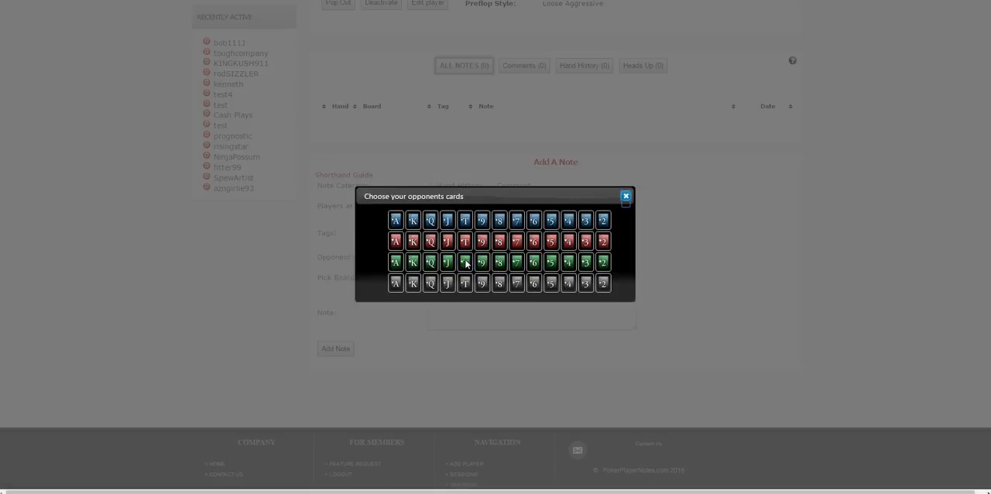
{"action": "left_click", "coordinate": [453, 224]}
{"action": "left_click", "coordinate": [603, 284]}
{"action": "left_click", "coordinate": [626, 196]}
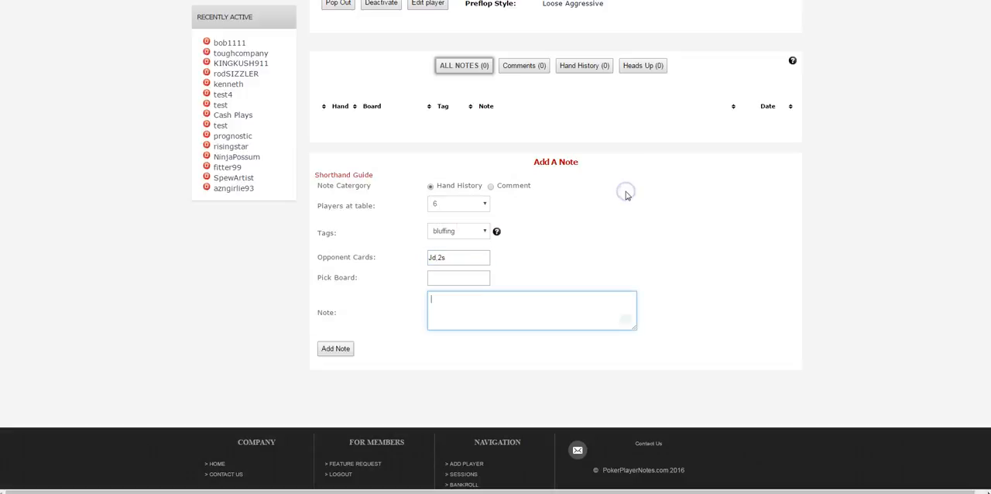
- Set the board cards to 4h, 4c and 4s and add the note with the text "made a big bluff"
{"action": "left_click", "coordinate": [459, 277]}
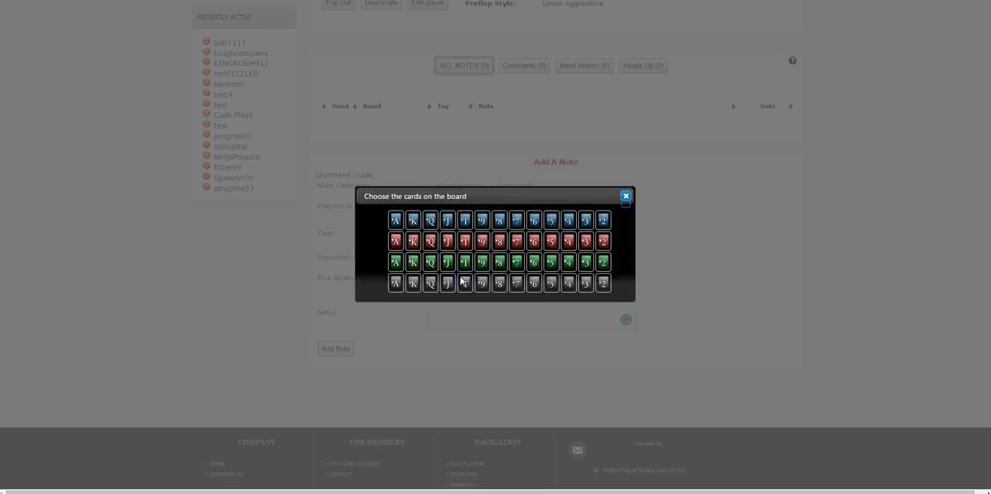
{"action": "left_click", "coordinate": [568, 241]}
{"action": "left_click", "coordinate": [568, 263]}
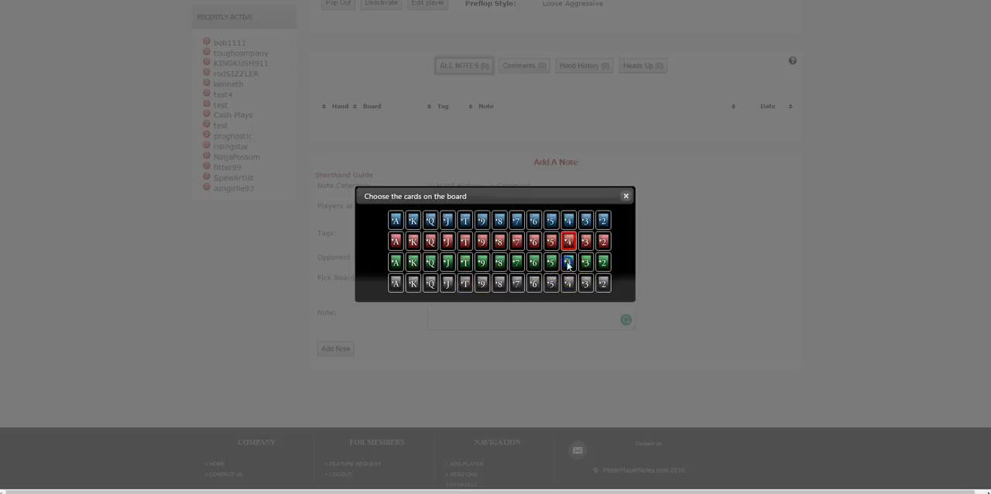
{"action": "left_click", "coordinate": [625, 195]}
{"action": "left_click", "coordinate": [517, 308]}
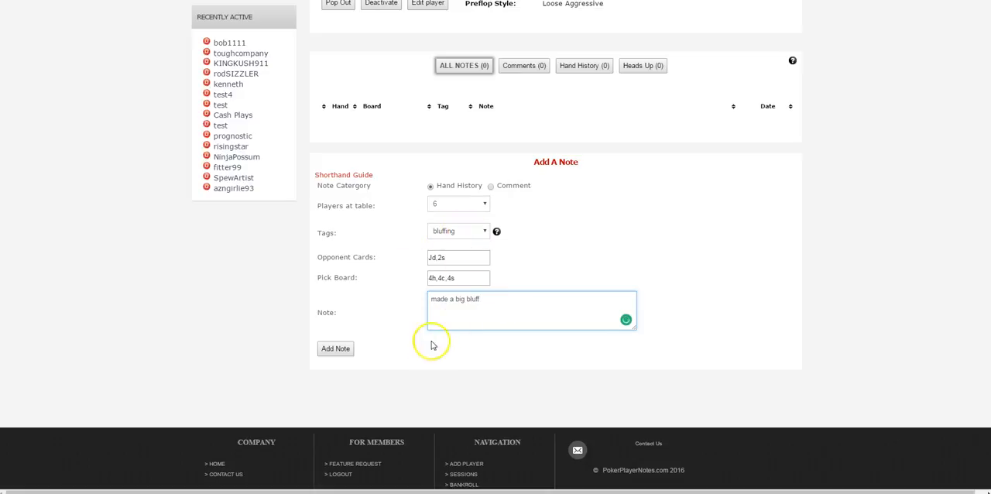
{"action": "left_click", "coordinate": [336, 349]}
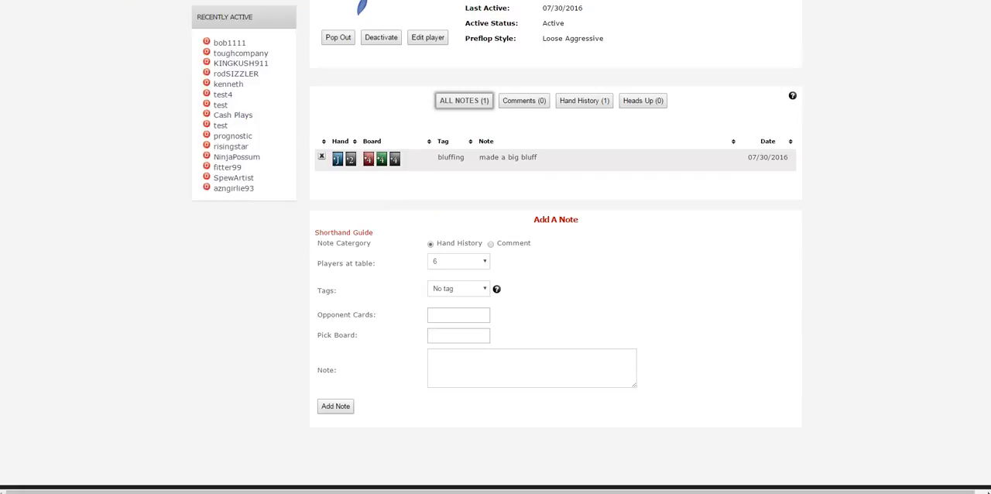
{"action": "scroll", "coordinate": [619, 412], "scroll_direction": "up", "scroll_amount": 3}
{"action": "scroll", "coordinate": [615, 390], "scroll_direction": "down", "scroll_amount": 1}
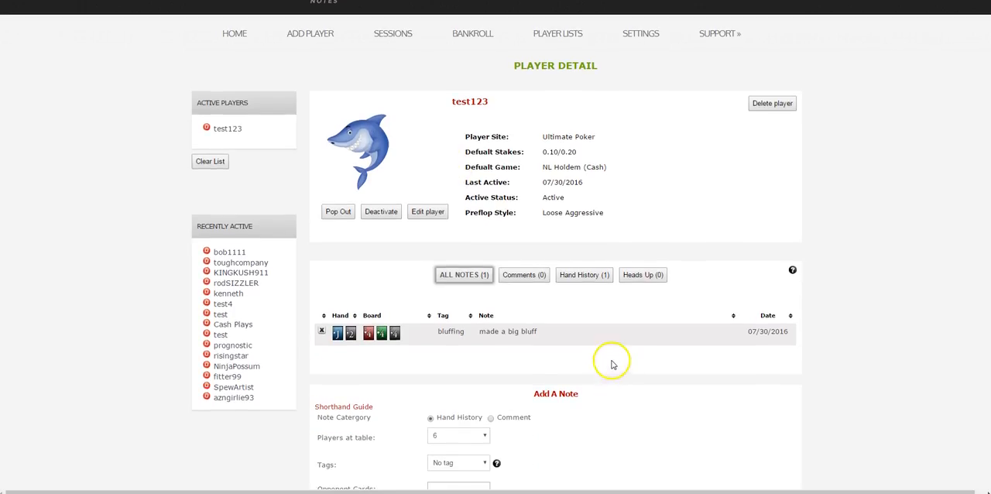
{"action": "scroll", "coordinate": [612, 364], "scroll_direction": "down", "scroll_amount": 2}
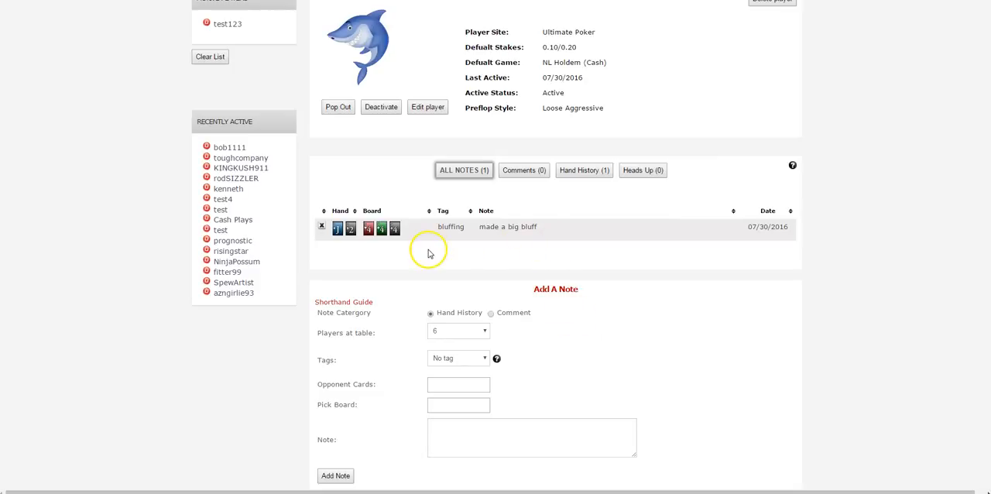
{"action": "left_click", "coordinate": [249, 169]}
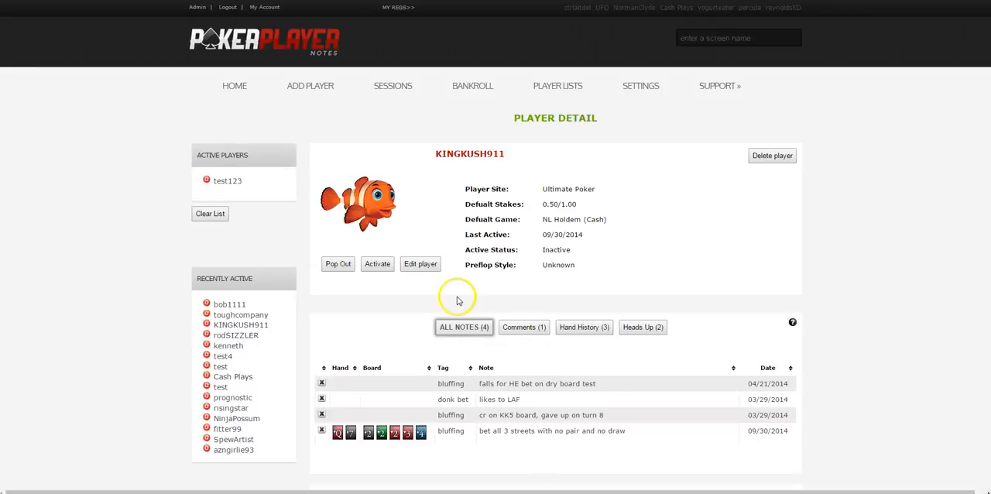
{"action": "scroll", "coordinate": [451, 294], "scroll_direction": "down", "scroll_amount": 2}
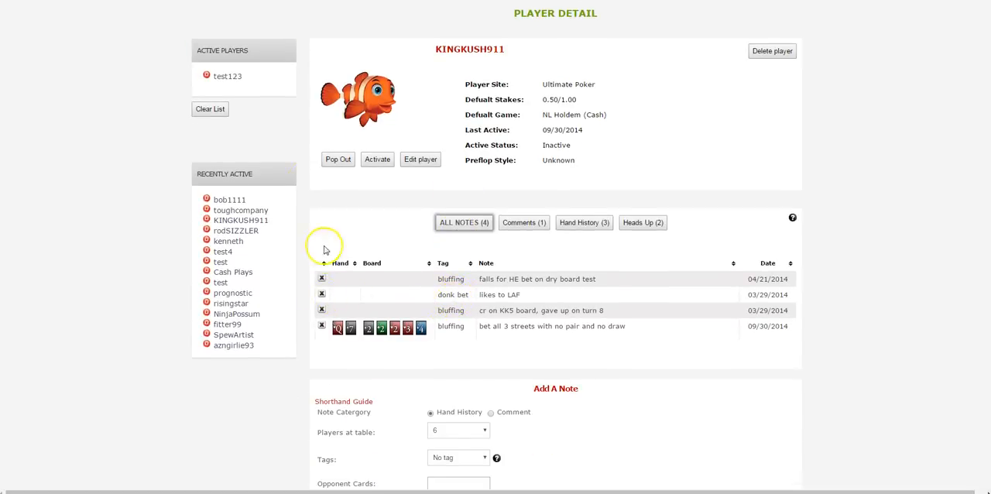
{"action": "left_click", "coordinate": [242, 87]}
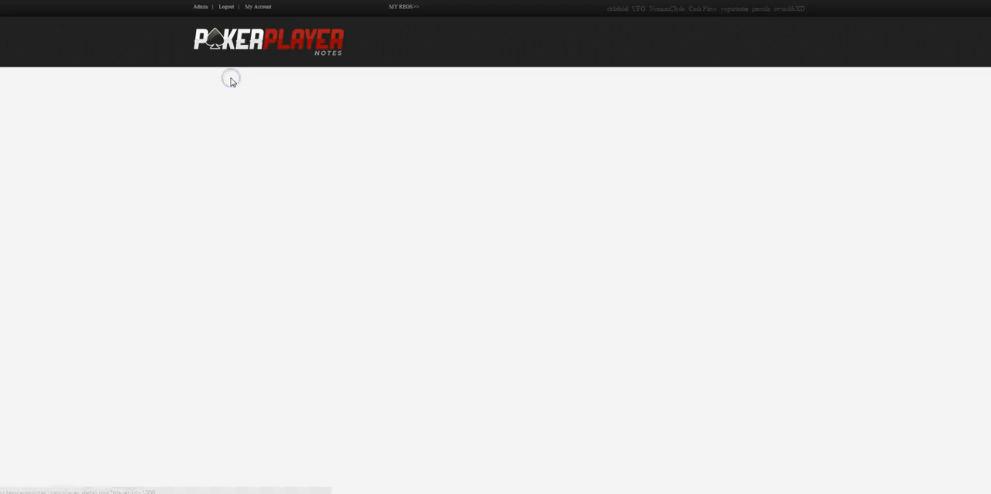
{"action": "scroll", "coordinate": [501, 346], "scroll_direction": "down", "scroll_amount": 3}
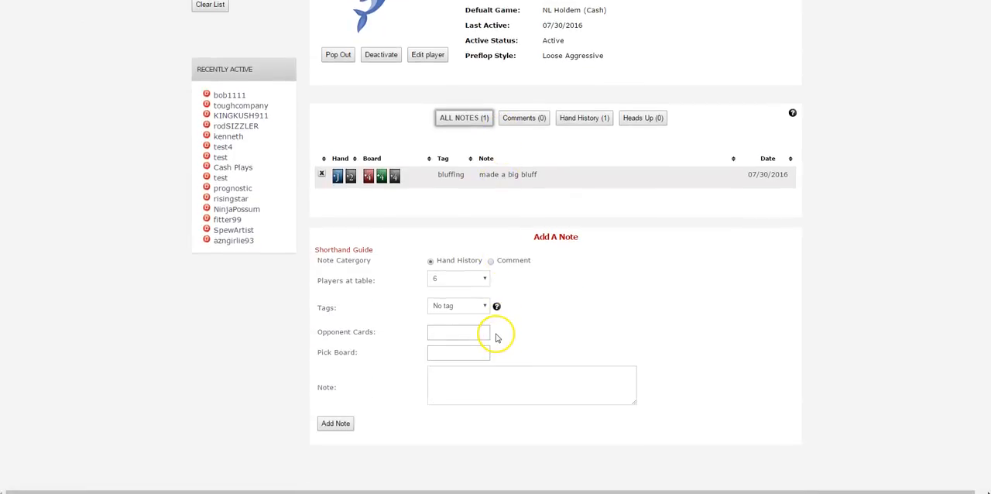
- Review test123's notes filtered by comments, all notes and hand history, and examine the available numbers of players at the table
{"action": "left_click", "coordinate": [430, 262]}
{"action": "left_click", "coordinate": [490, 262]}
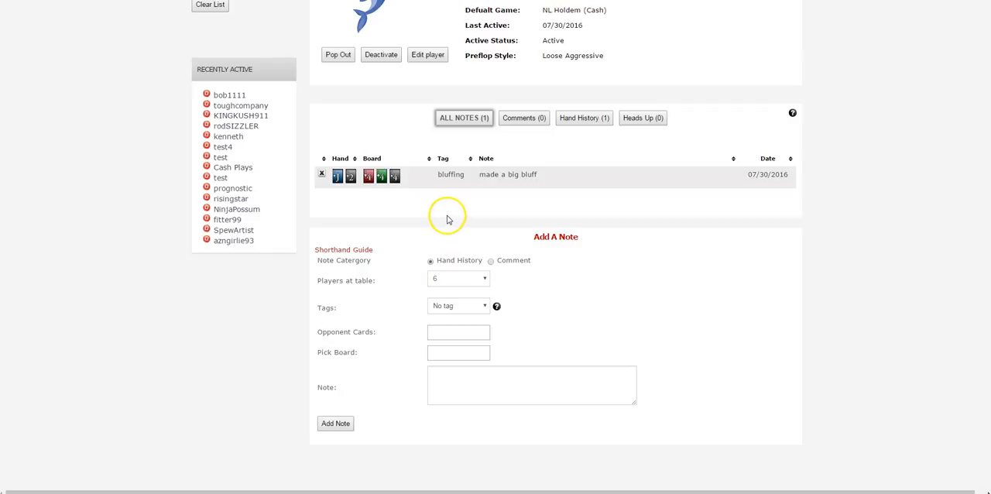
{"action": "left_click", "coordinate": [508, 121]}
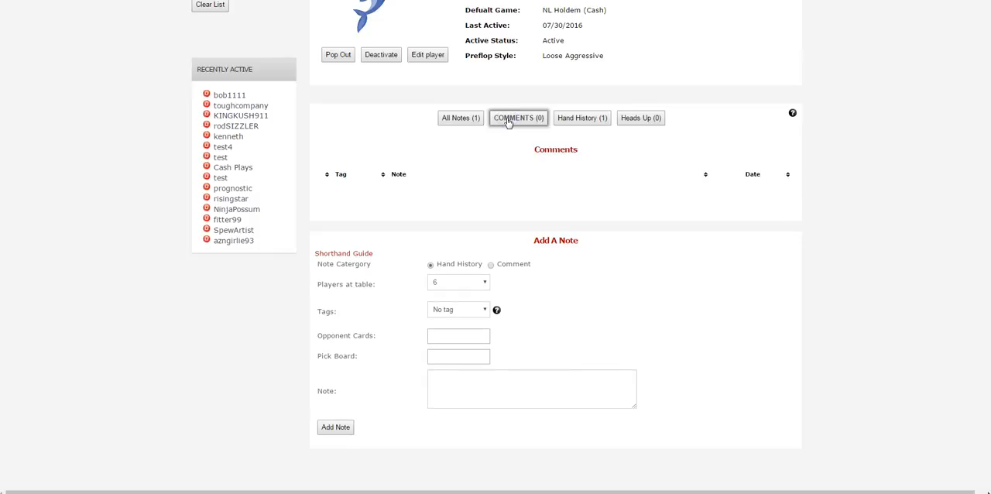
{"action": "left_click", "coordinate": [461, 119]}
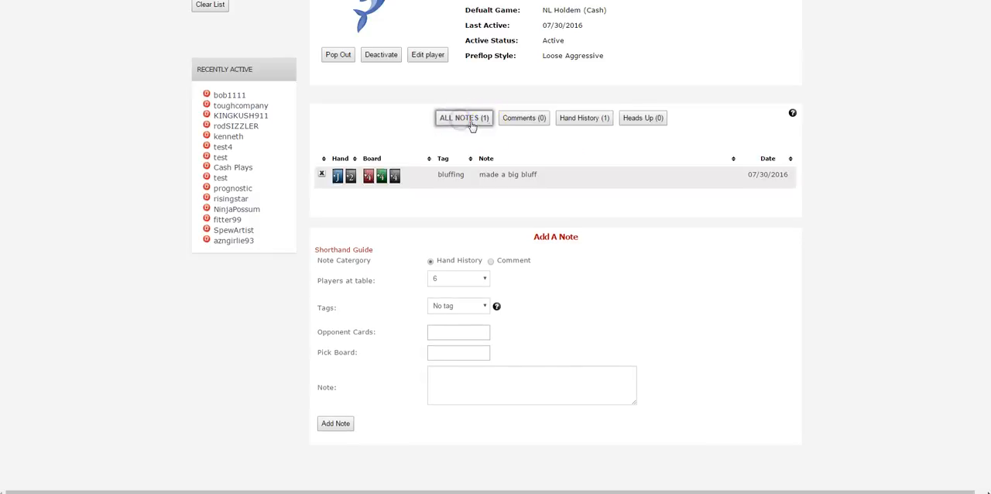
{"action": "left_click", "coordinate": [584, 120]}
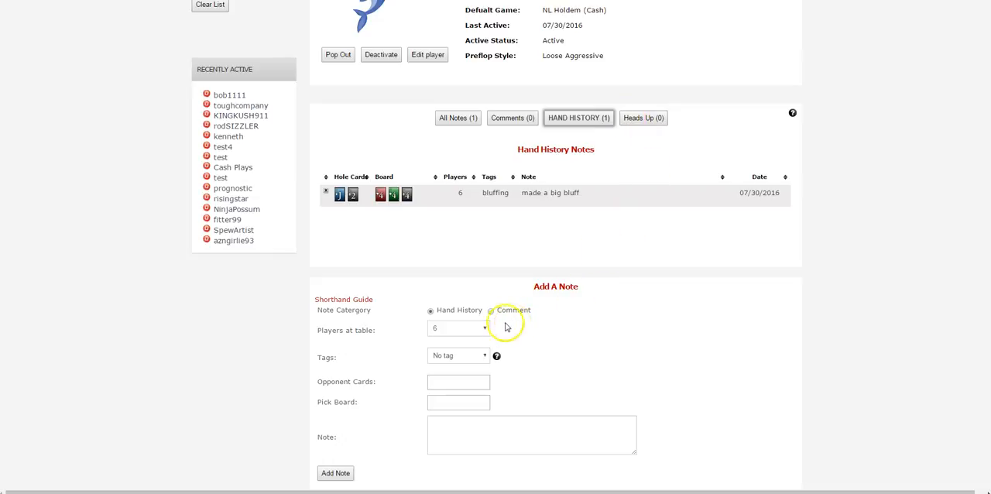
{"action": "left_click", "coordinate": [477, 330]}
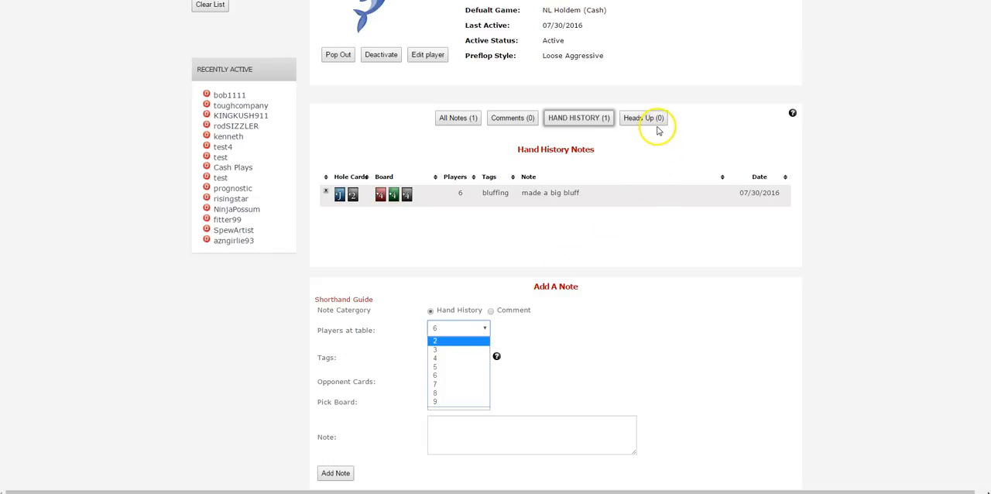
{"action": "left_click", "coordinate": [619, 249]}
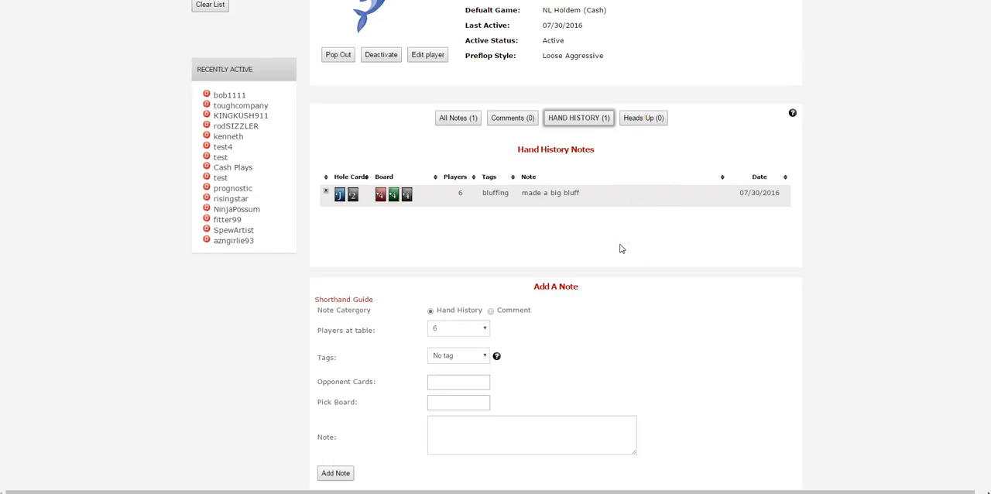
- Change the text of the existing hand history note to "made a big bluff, hello" and save the update
{"action": "left_click", "coordinate": [578, 192]}
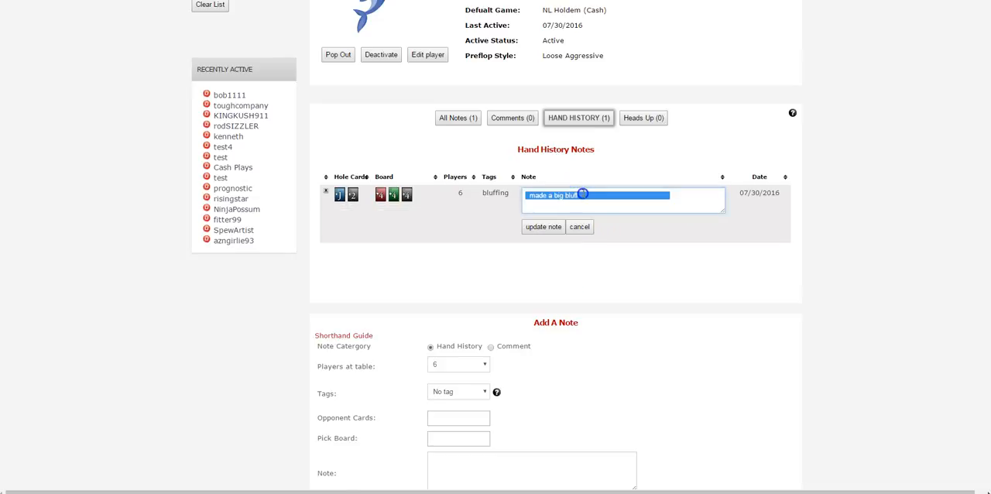
{"action": "left_click", "coordinate": [582, 195]}
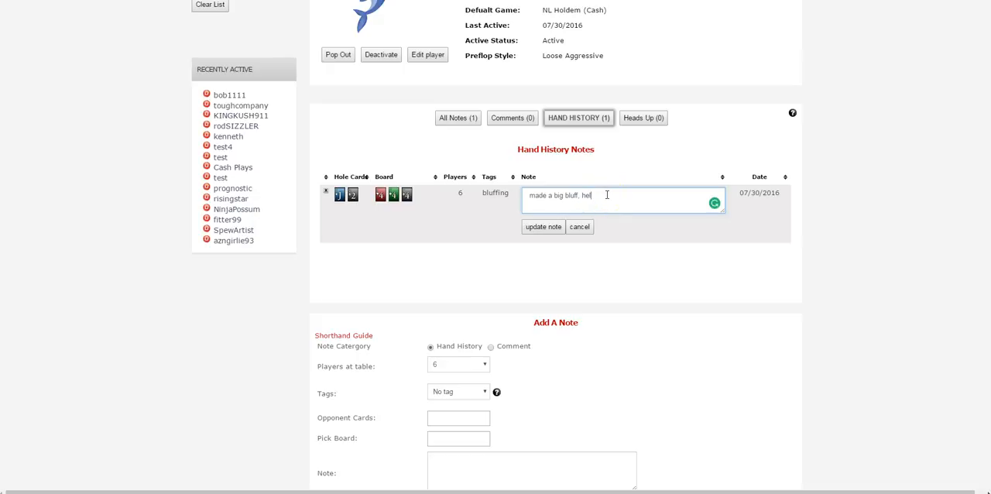
{"action": "left_click", "coordinate": [579, 226]}
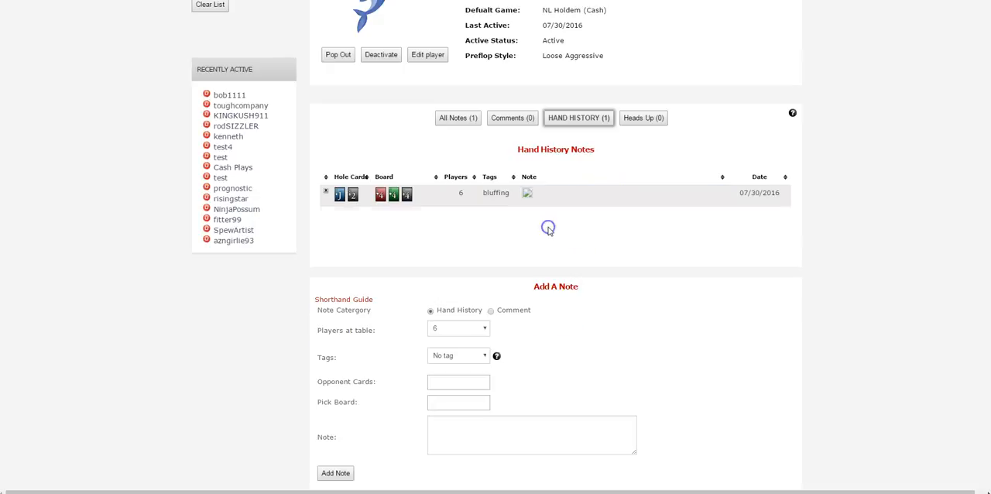
- Switch to KINGKUSH911's profile and back to test123 to check the edited note
{"action": "left_click", "coordinate": [258, 115]}
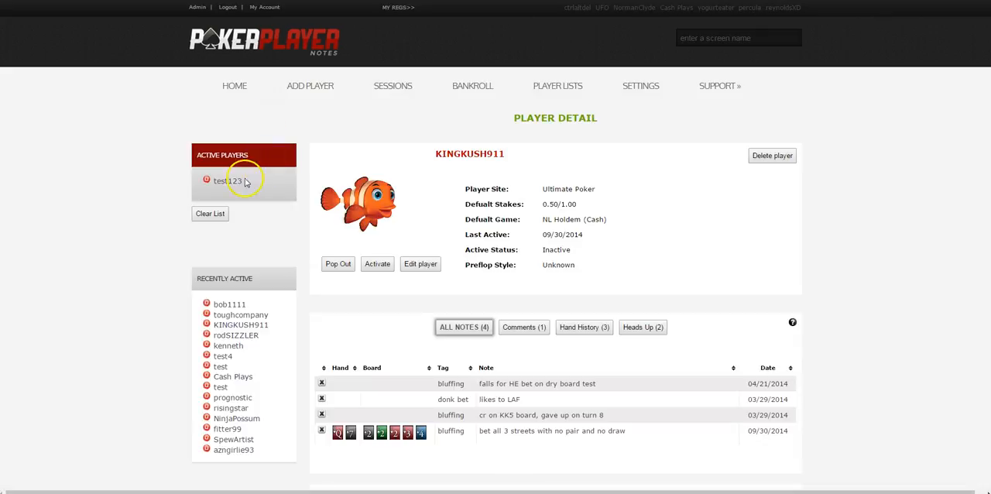
{"action": "left_click", "coordinate": [232, 183]}
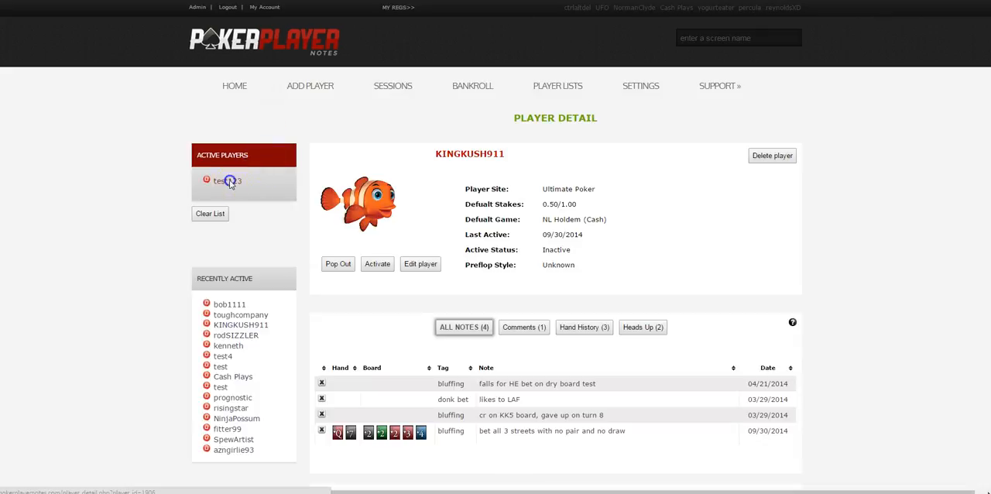
{"action": "scroll", "coordinate": [626, 349], "scroll_direction": "down", "scroll_amount": 3}
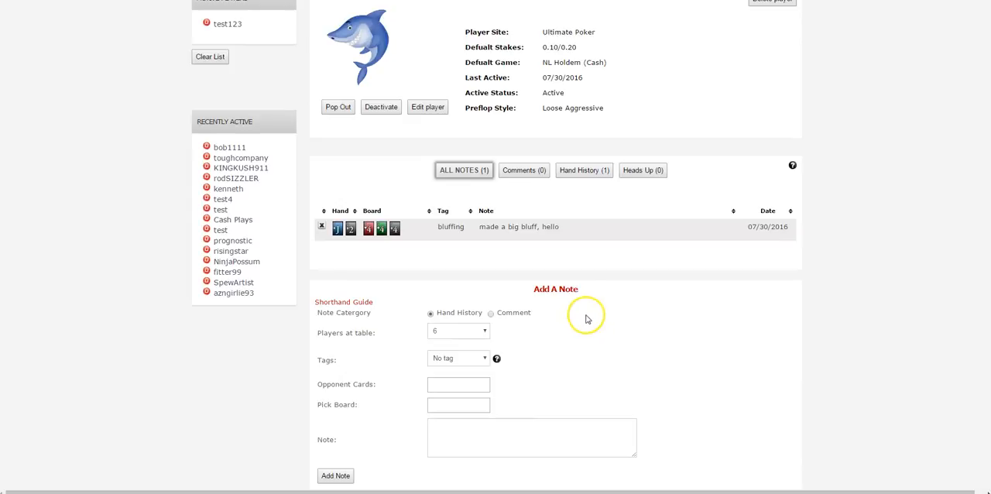
{"action": "scroll", "coordinate": [585, 314], "scroll_direction": "up", "scroll_amount": 1}
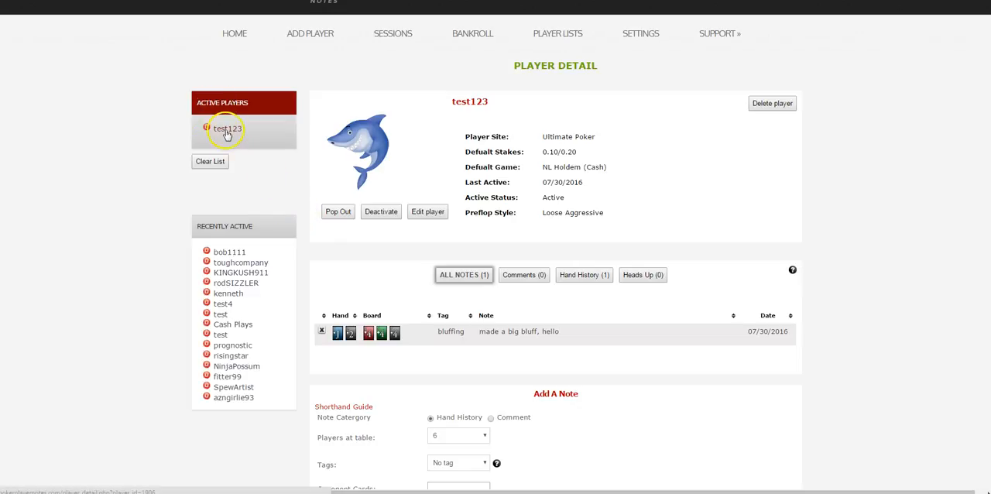
{"action": "left_click", "coordinate": [233, 253]}
{"action": "left_click", "coordinate": [370, 266]}
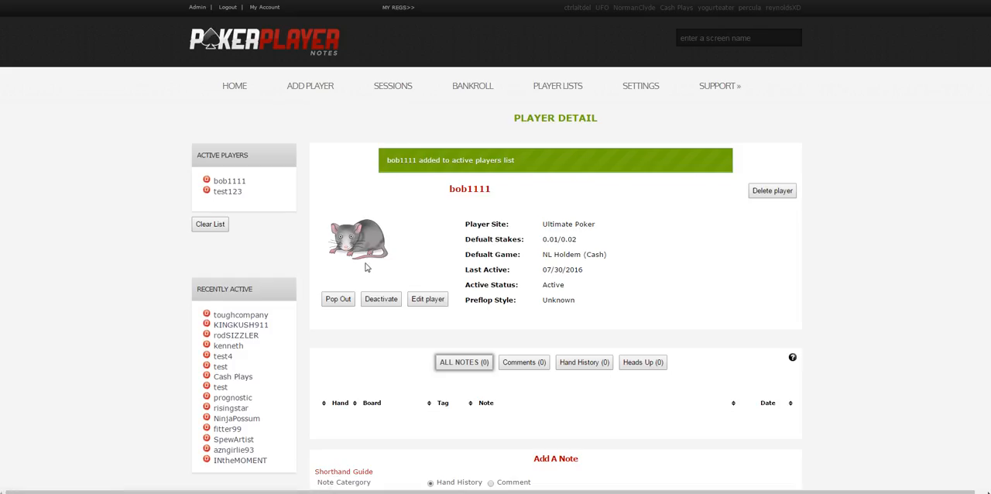
{"action": "left_click", "coordinate": [255, 325]}
{"action": "left_click", "coordinate": [377, 265]}
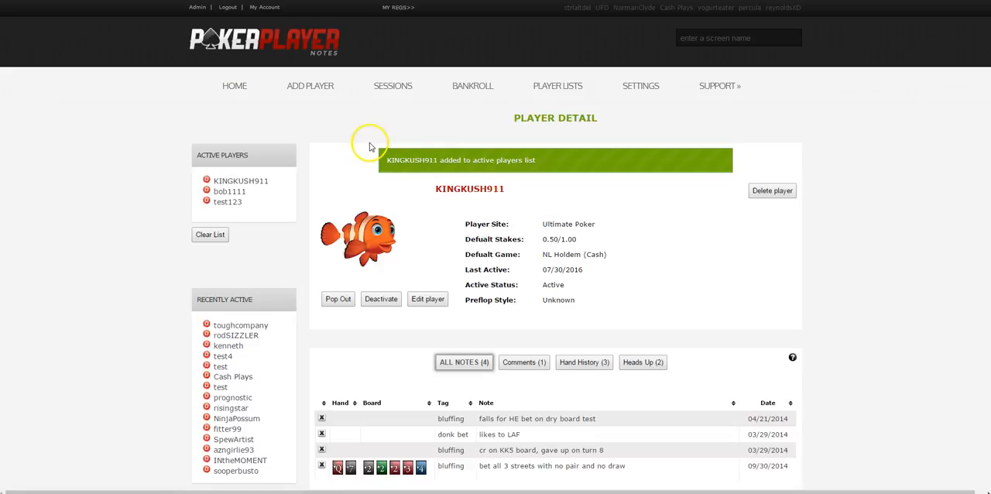
- Open bob1111's profile in a pop-out window and move that window over the upper-right part of the player page
{"action": "left_click", "coordinate": [232, 192]}
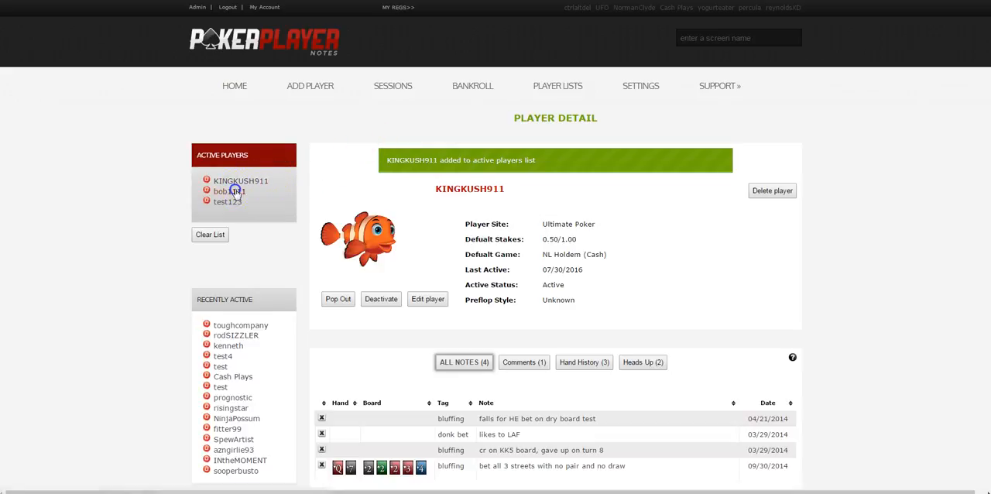
{"action": "scroll", "coordinate": [408, 193], "scroll_direction": "down", "scroll_amount": 2}
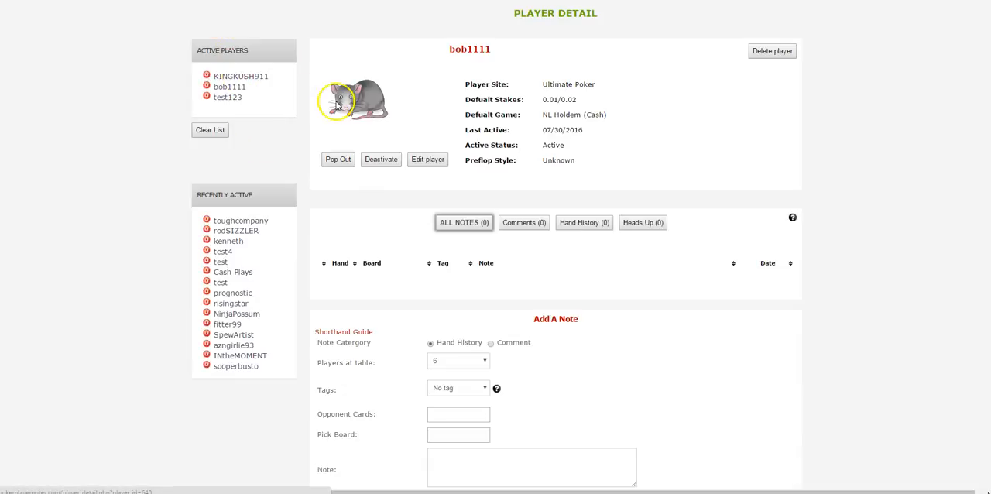
{"action": "left_click", "coordinate": [338, 159]}
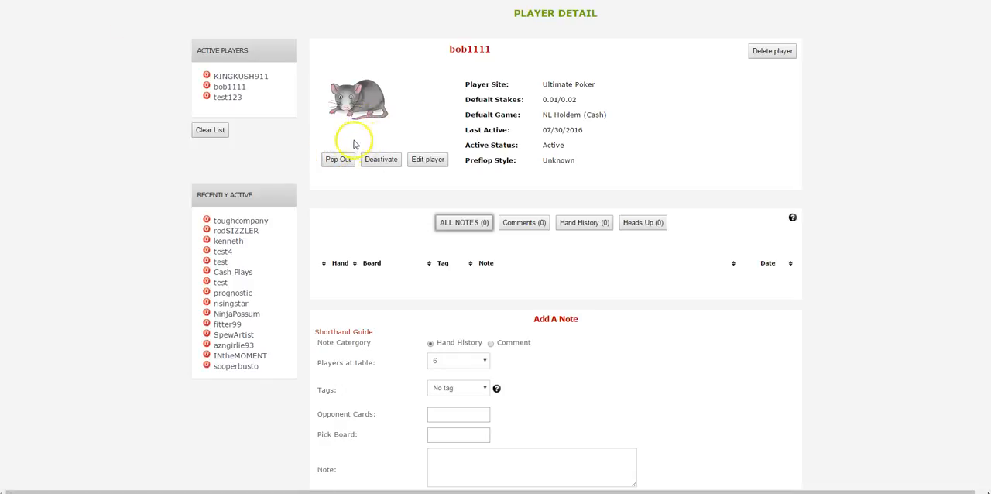
{"action": "left_click", "coordinate": [340, 159]}
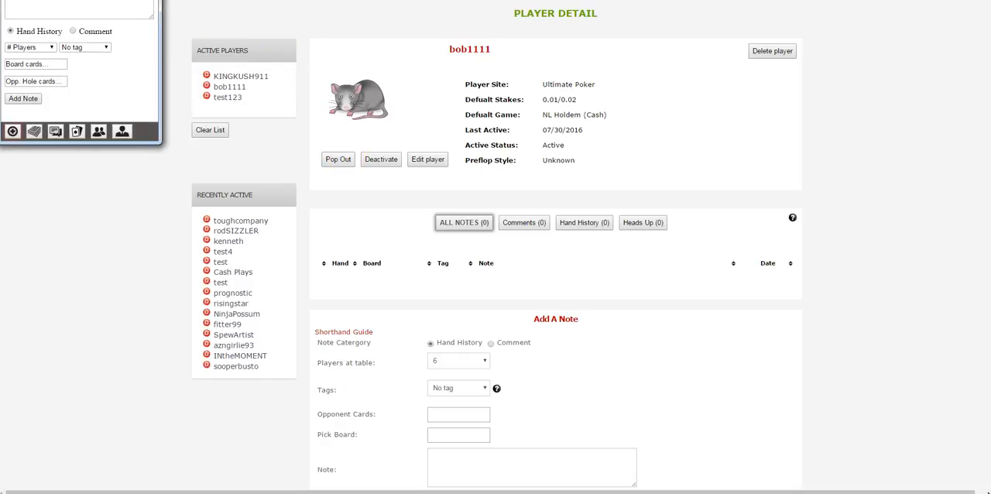
{"action": "left_click_drag", "start_coordinate": [31, 1], "coordinate": [736, 27]}
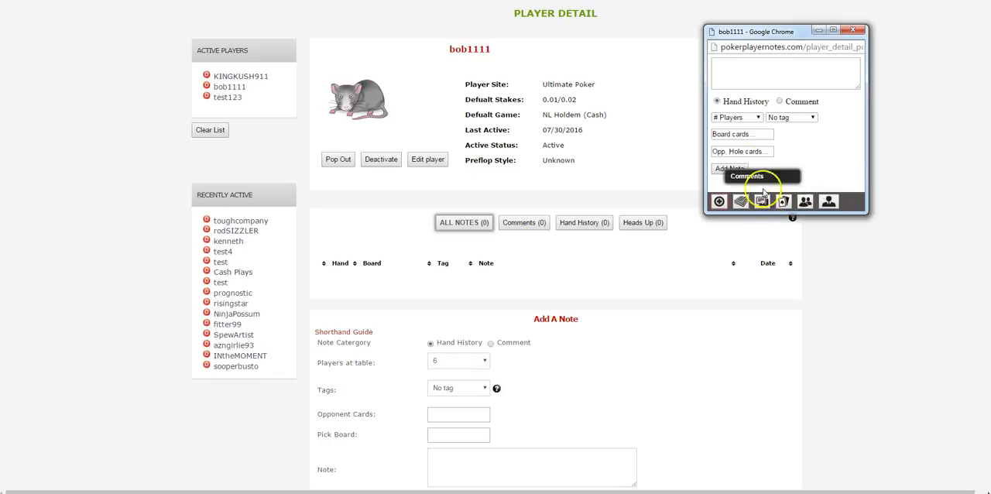
- Move bob1111's pop-out window clear of the player details and close it
{"action": "left_click_drag", "start_coordinate": [777, 31], "coordinate": [864, 12]}
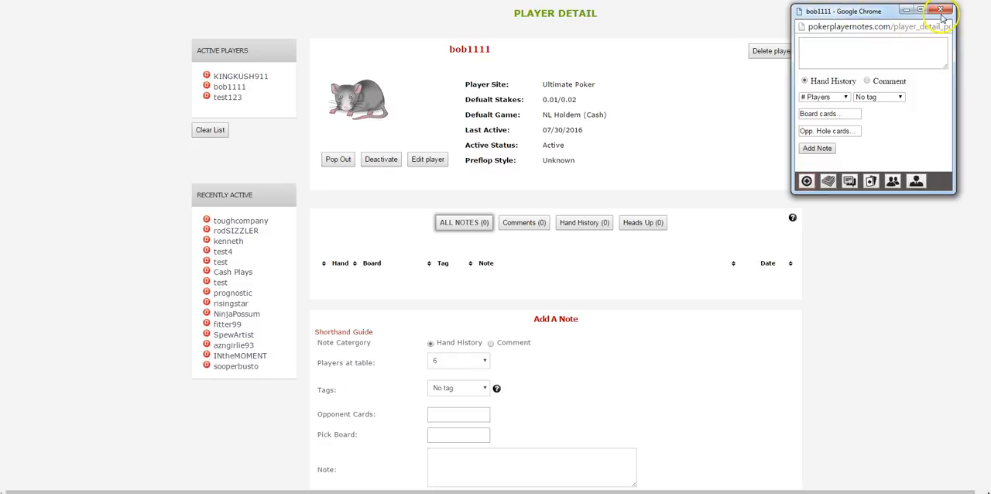
{"action": "mouse_move", "coordinate": [841, 17]}
{"action": "left_mouse_down"}
{"action": "mouse_move", "coordinate": [867, 43]}
{"action": "mouse_move", "coordinate": [854, 10]}
{"action": "left_mouse_up"}
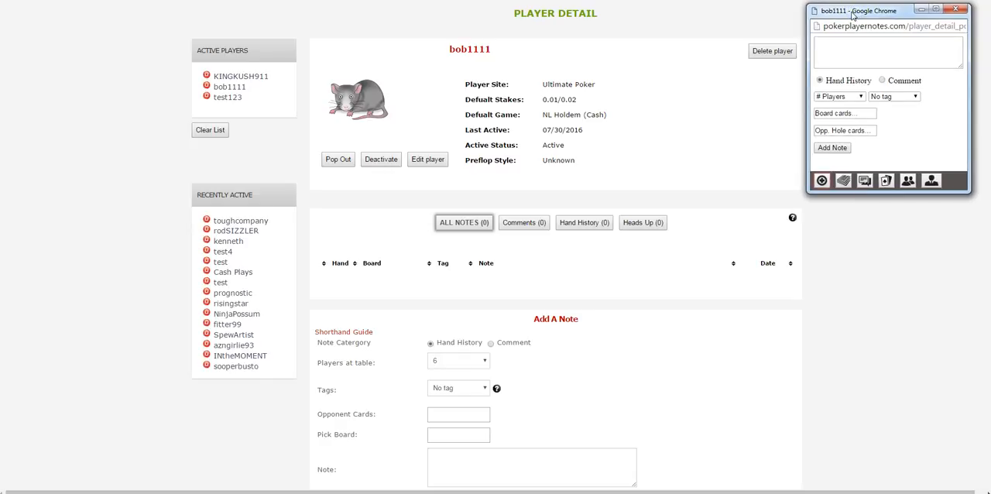
{"action": "left_click", "coordinate": [957, 8]}
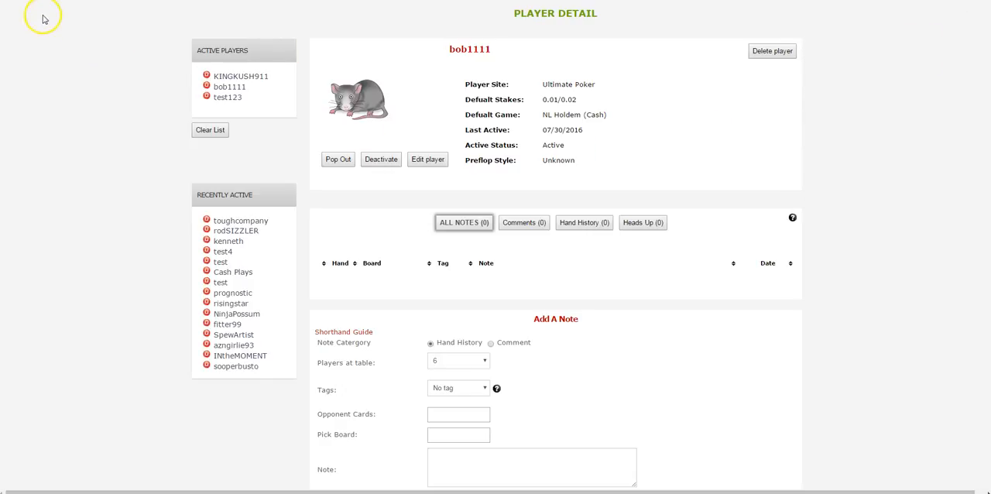
{"action": "scroll", "coordinate": [129, 222], "scroll_direction": "up", "scroll_amount": 2}
{"action": "scroll", "coordinate": [137, 228], "scroll_direction": "down", "scroll_amount": 2}
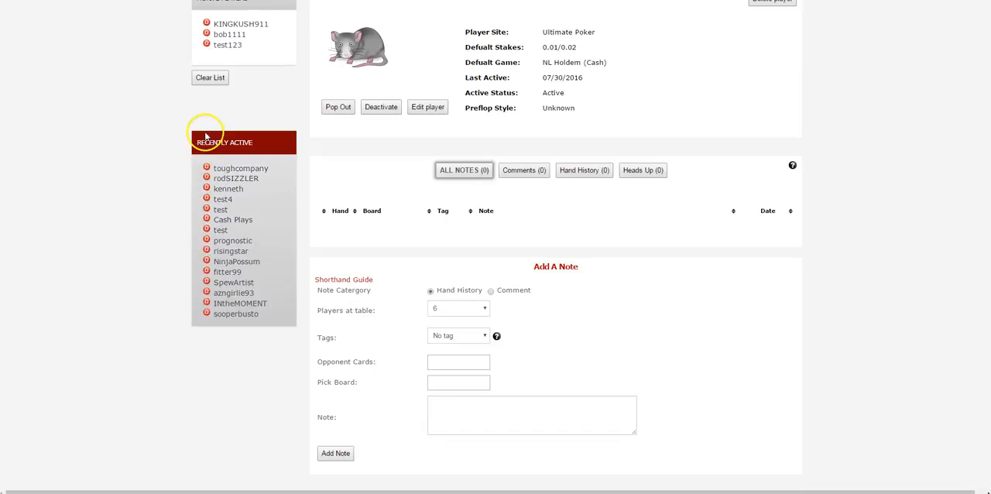
{"action": "scroll", "coordinate": [205, 130], "scroll_direction": "up", "scroll_amount": 1}
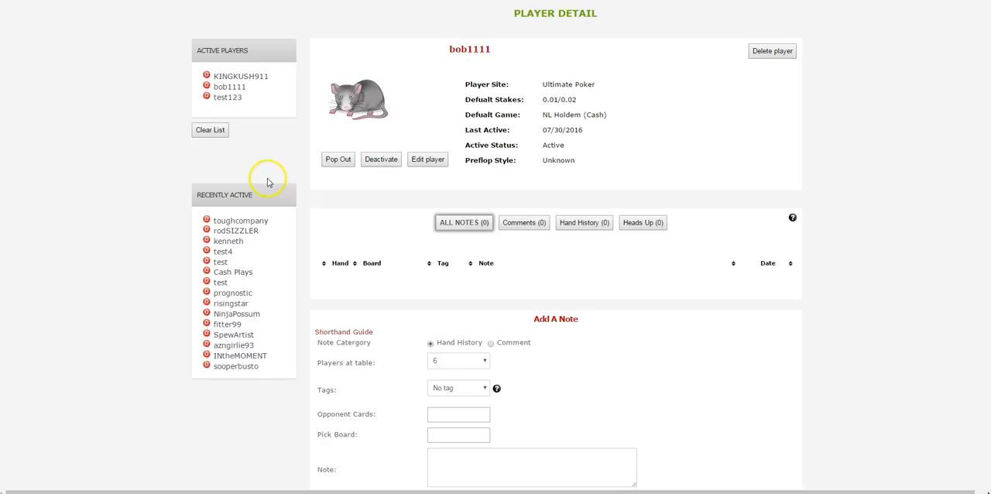
- Open the poker sessions page and examine the session history, recorded tournament history, session stats and tournament stats
{"action": "scroll", "coordinate": [266, 179], "scroll_direction": "up", "scroll_amount": 1}
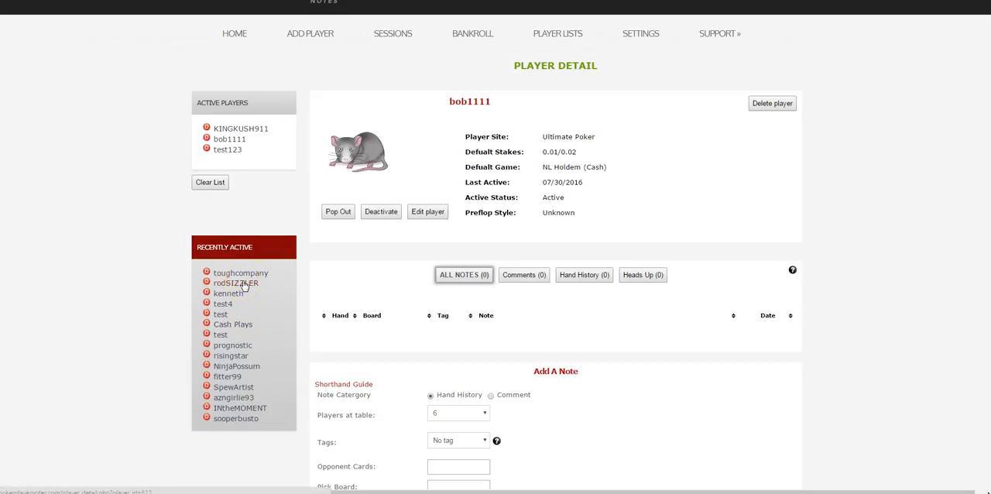
{"action": "scroll", "coordinate": [262, 285], "scroll_direction": "up", "scroll_amount": 1}
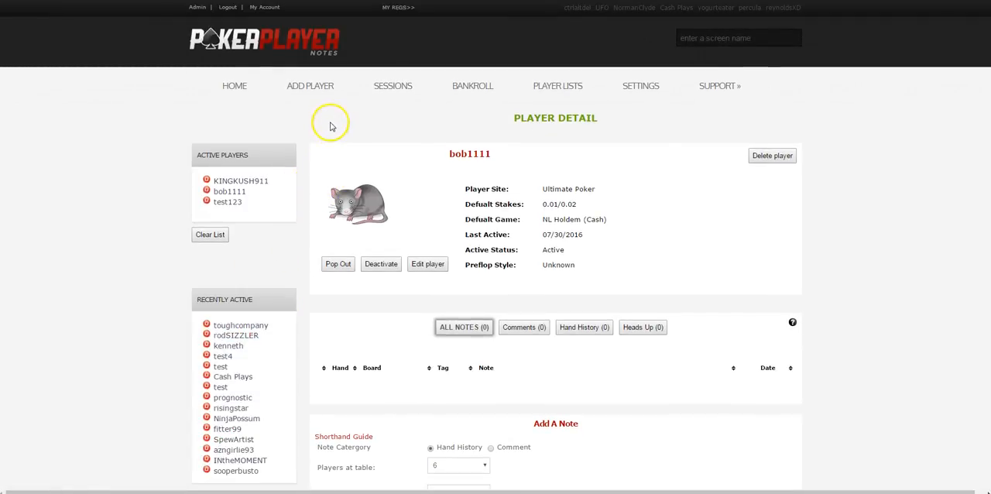
{"action": "left_click", "coordinate": [396, 89]}
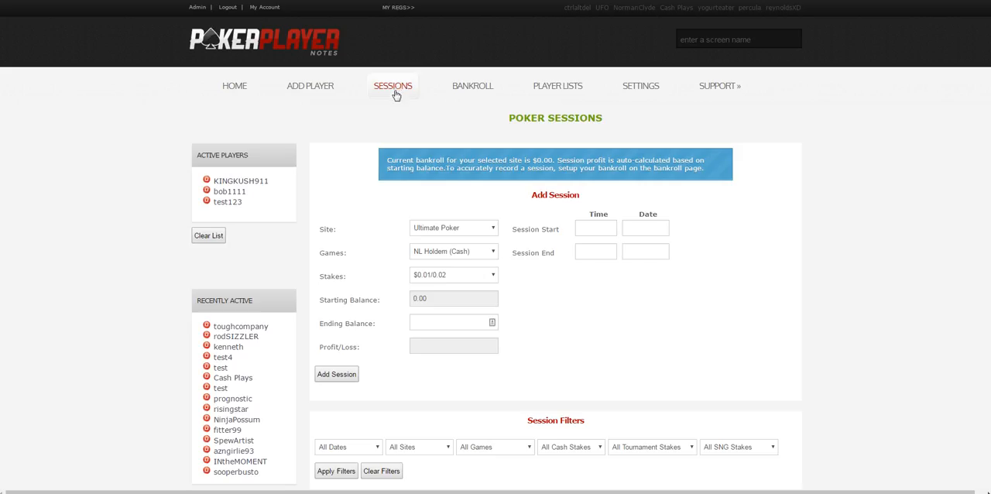
{"action": "scroll", "coordinate": [391, 228], "scroll_direction": "down", "scroll_amount": 3}
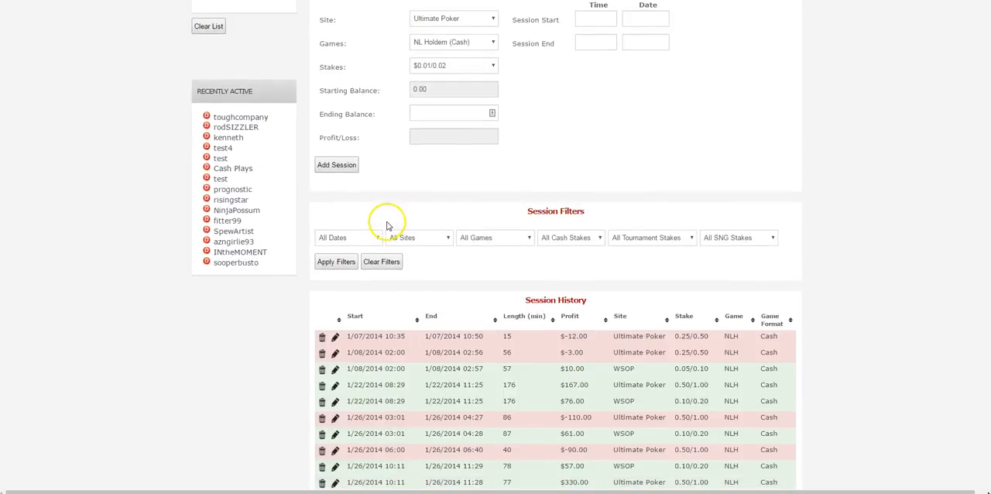
{"action": "scroll", "coordinate": [386, 225], "scroll_direction": "down", "scroll_amount": 2}
{"action": "scroll", "coordinate": [392, 209], "scroll_direction": "down", "scroll_amount": 2}
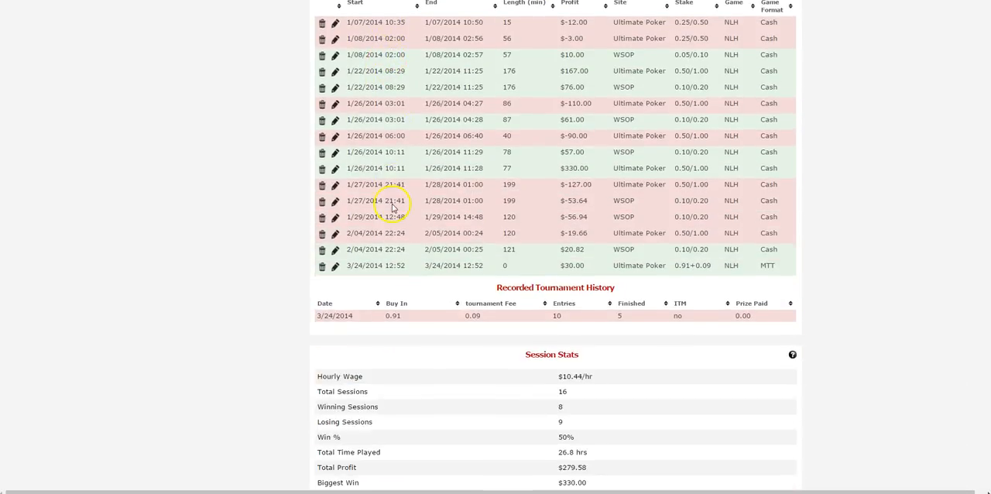
{"action": "scroll", "coordinate": [392, 204], "scroll_direction": "down", "scroll_amount": 3}
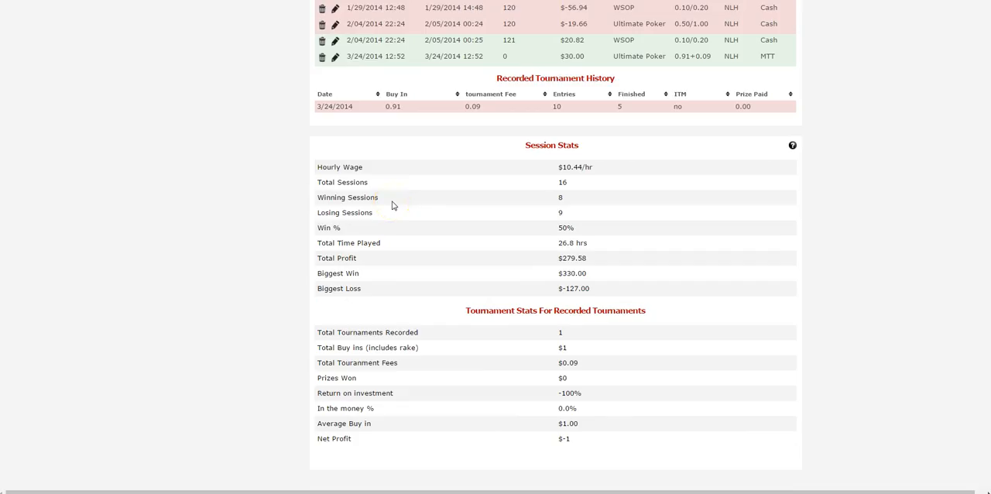
{"action": "scroll", "coordinate": [392, 204], "scroll_direction": "down", "scroll_amount": 2}
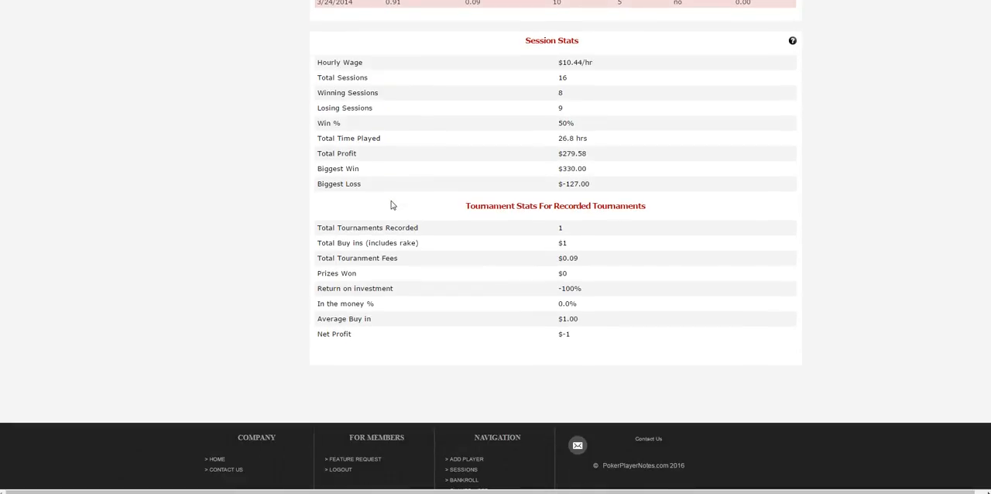
{"action": "scroll", "coordinate": [392, 205], "scroll_direction": "up", "scroll_amount": 1}
{"action": "scroll", "coordinate": [506, 236], "scroll_direction": "up", "scroll_amount": 2}
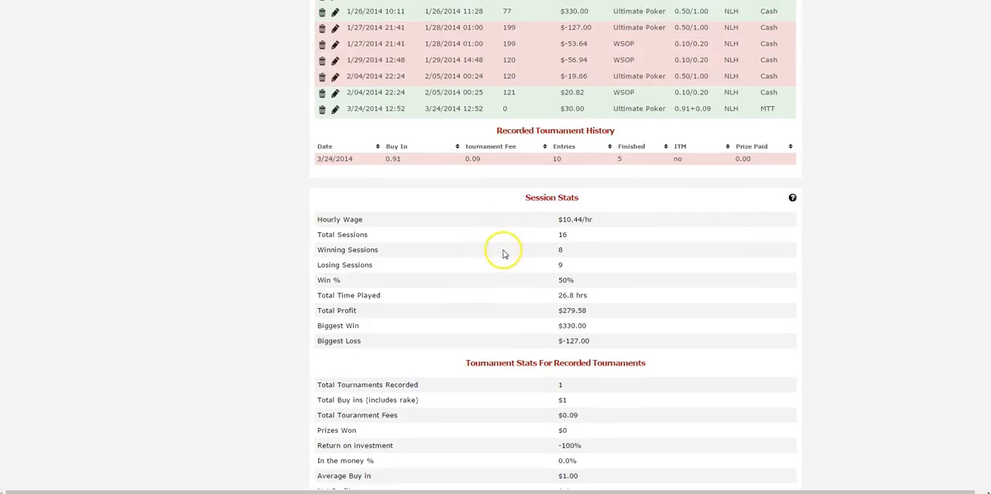
{"action": "scroll", "coordinate": [545, 325], "scroll_direction": "up", "scroll_amount": 3}
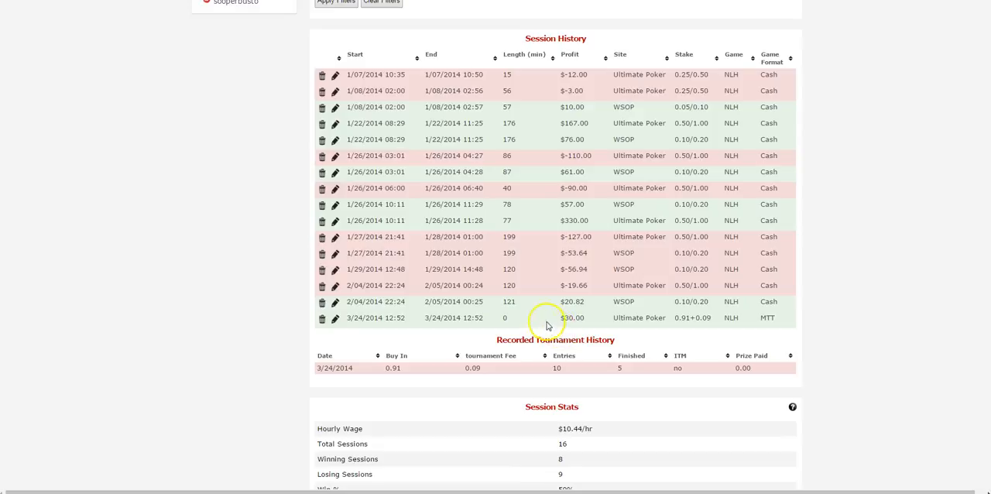
{"action": "scroll", "coordinate": [528, 315], "scroll_direction": "up", "scroll_amount": 1}
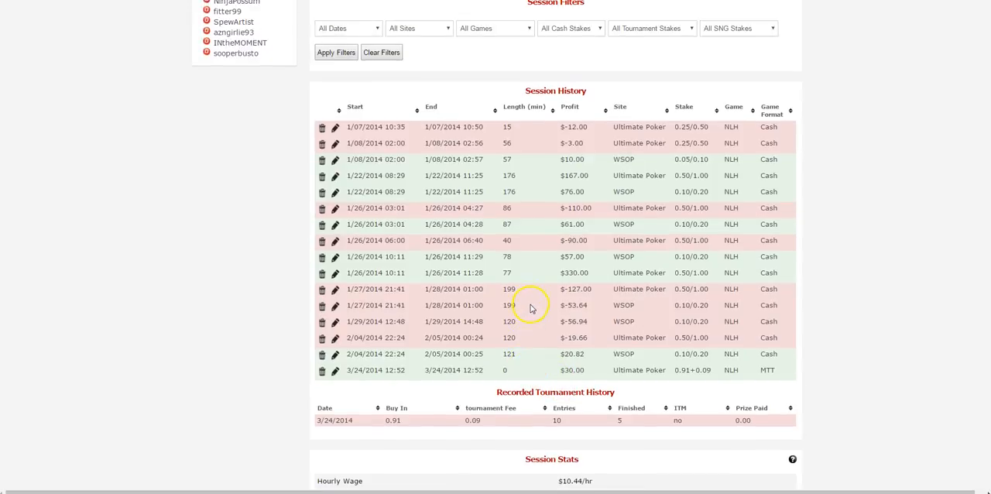
{"action": "scroll", "coordinate": [530, 301], "scroll_direction": "up", "scroll_amount": 2}
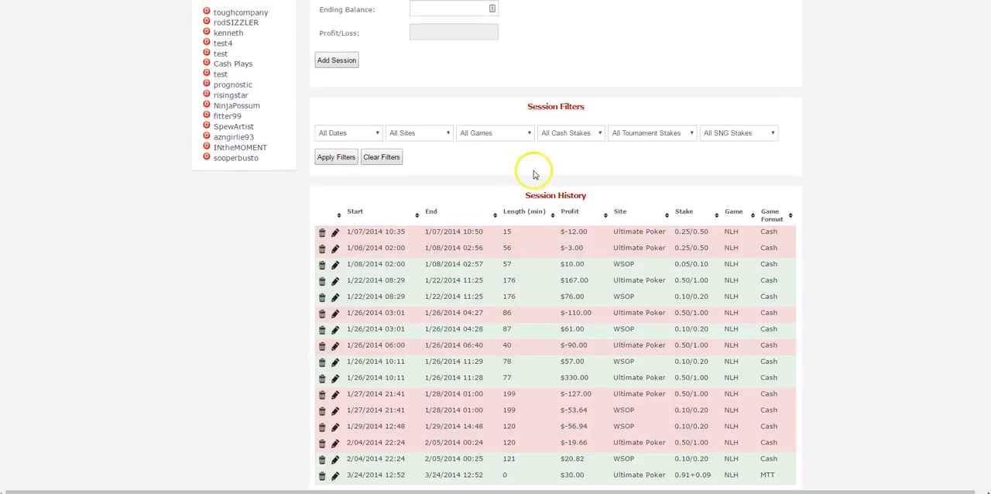
- Filter the sessions by NL Holdem (Cash) and $0.25/0.50 cash stakes, and review the filtered history and stats
{"action": "left_click", "coordinate": [526, 139]}
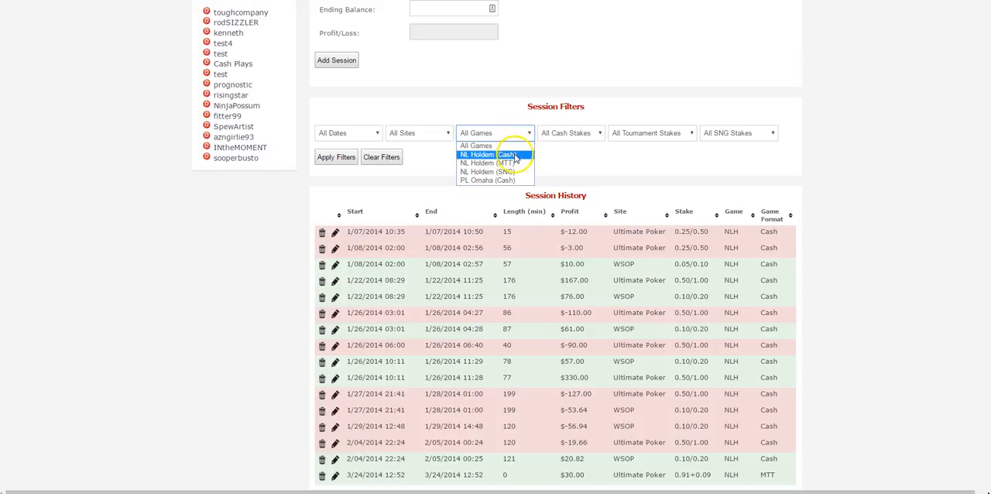
{"action": "left_click", "coordinate": [513, 154]}
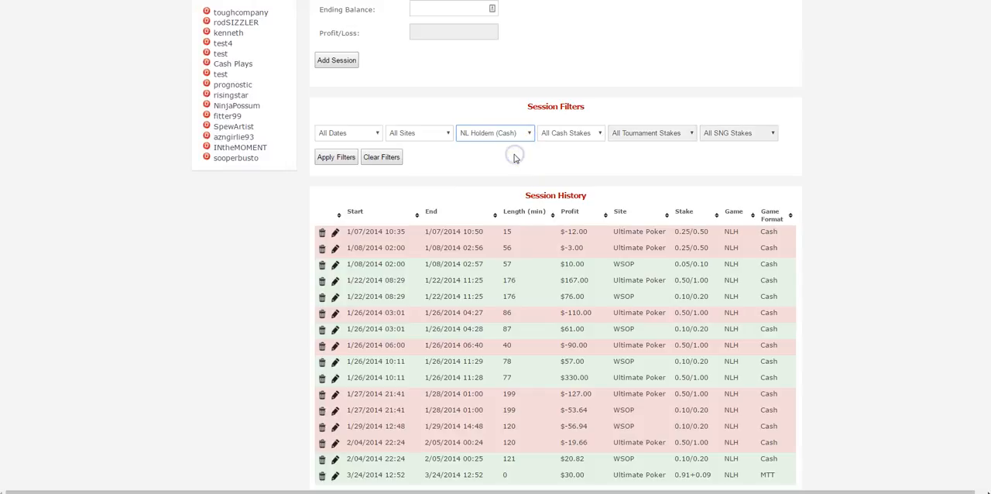
{"action": "left_click", "coordinate": [573, 138]}
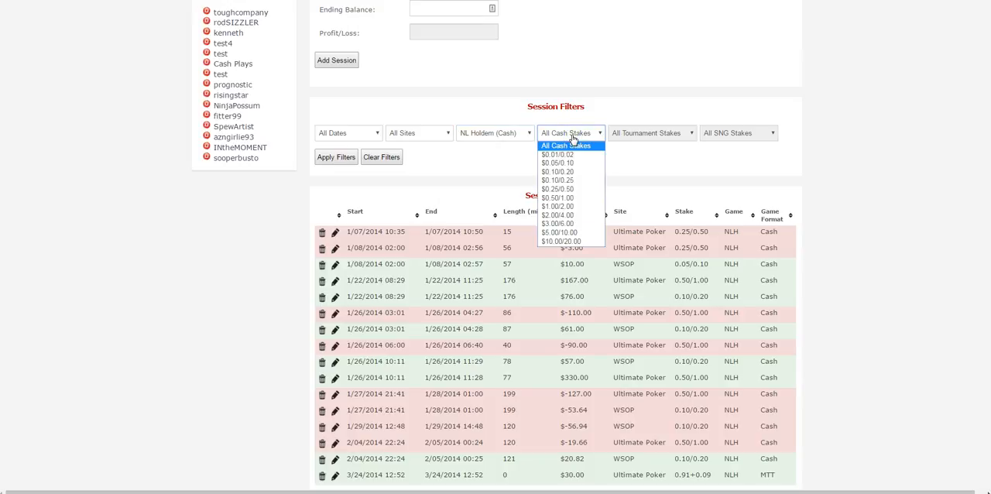
{"action": "left_click", "coordinate": [568, 189]}
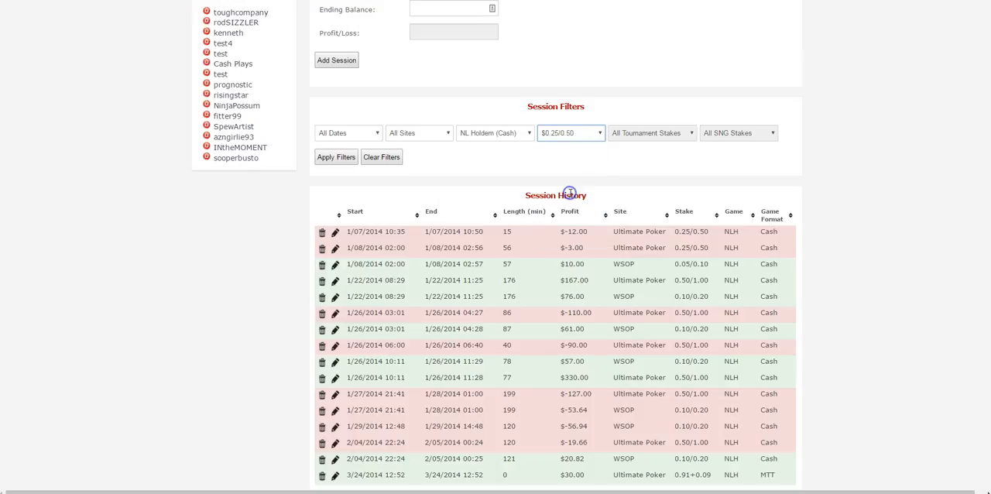
{"action": "left_click", "coordinate": [341, 158]}
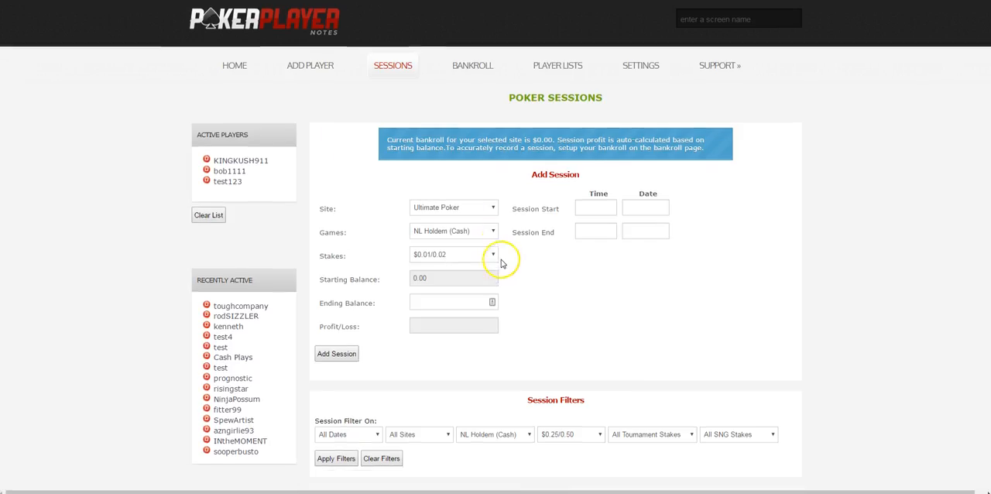
{"action": "scroll", "coordinate": [496, 258], "scroll_direction": "down", "scroll_amount": 6}
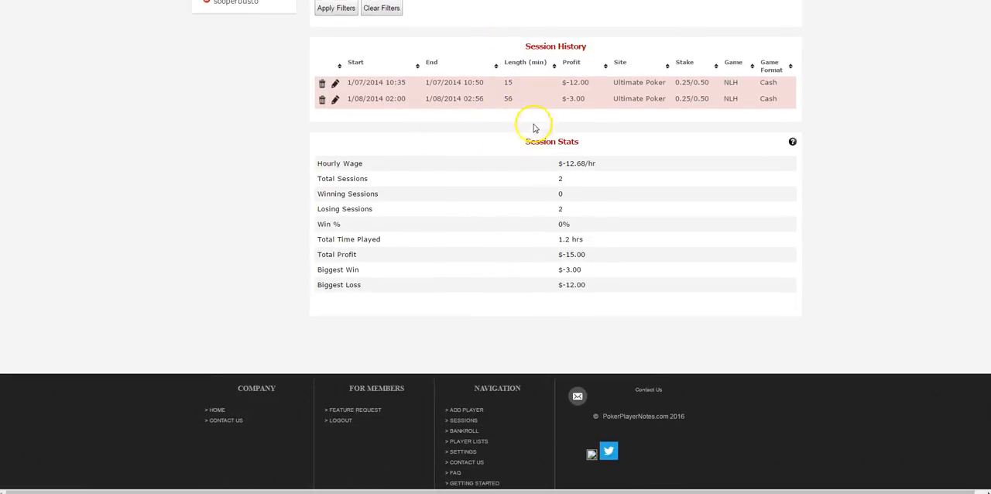
- Set the start time of the new session to 01:50 PM
{"action": "scroll", "coordinate": [507, 246], "scroll_direction": "up", "scroll_amount": 5}
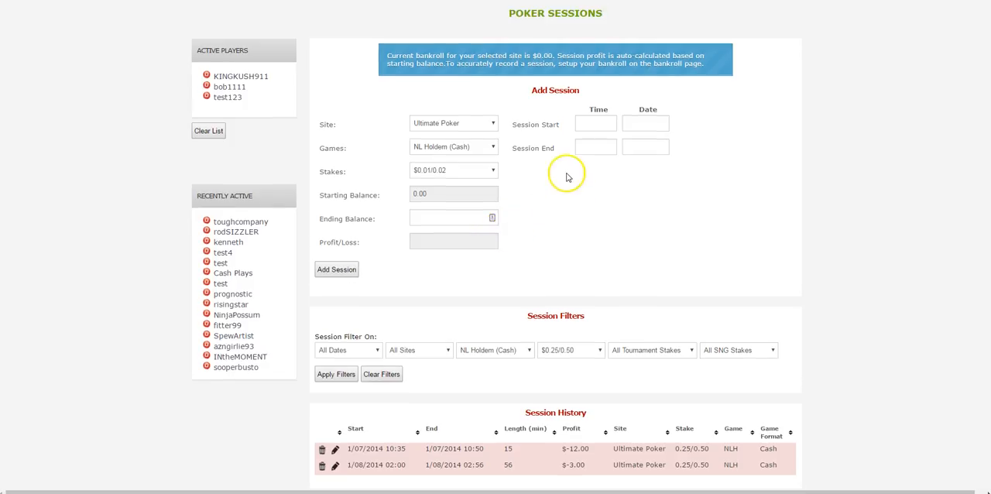
{"action": "left_click", "coordinate": [587, 126]}
{"action": "scroll", "coordinate": [592, 136], "scroll_direction": "up", "scroll_amount": 1}
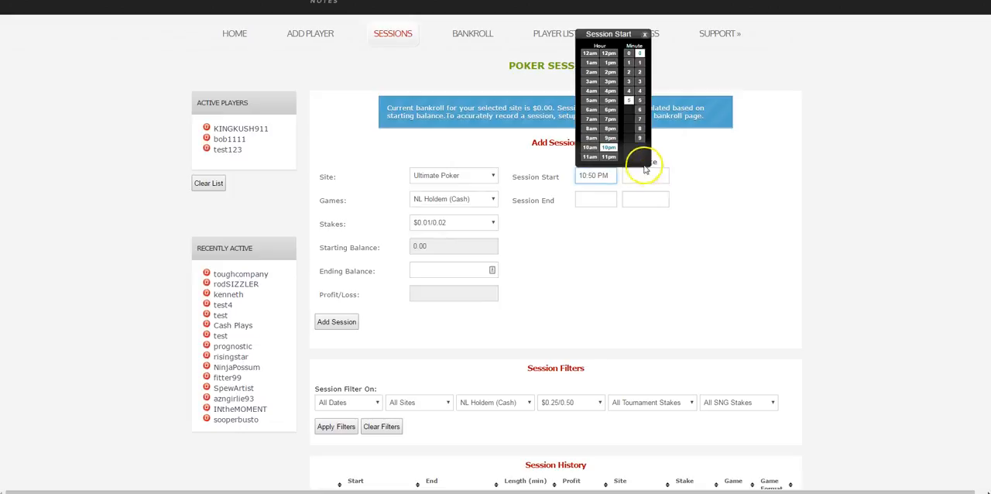
{"action": "left_click", "coordinate": [592, 63]}
{"action": "left_click", "coordinate": [610, 63]}
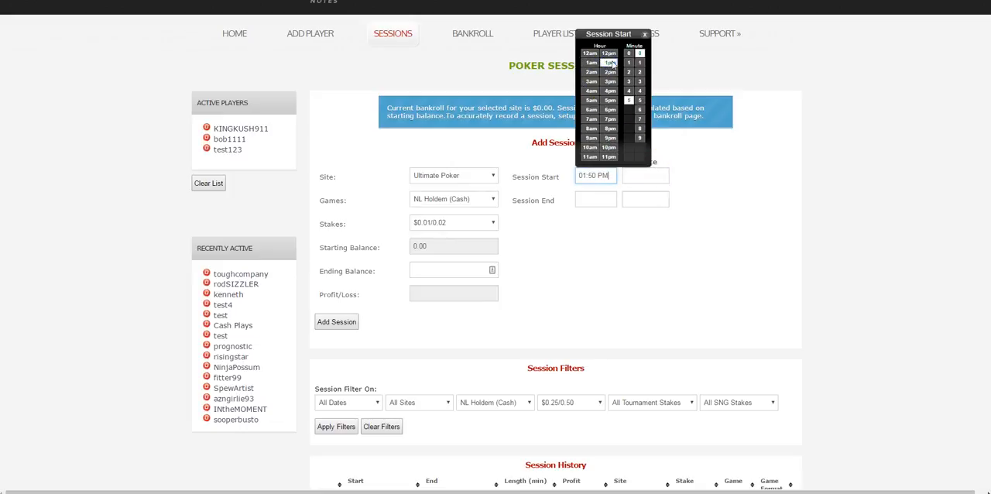
{"action": "left_click", "coordinate": [738, 224]}
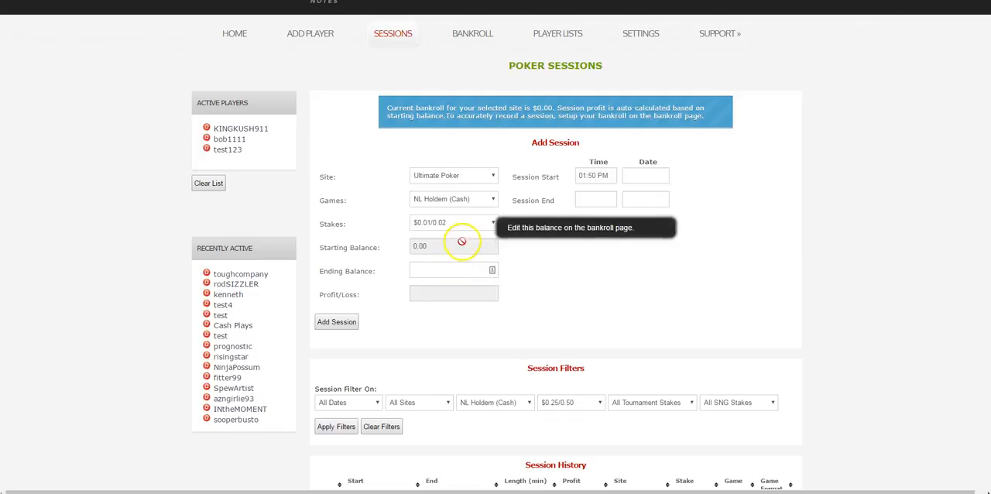
- Open the player lists, browse all players and show the most active ones
{"action": "scroll", "coordinate": [461, 242], "scroll_direction": "up", "scroll_amount": 1}
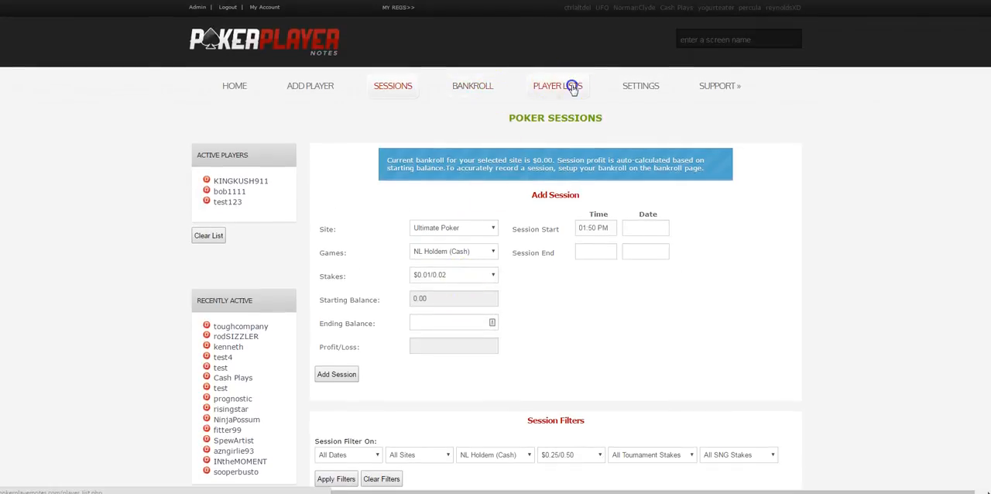
{"action": "scroll", "coordinate": [533, 199], "scroll_direction": "down", "scroll_amount": 5}
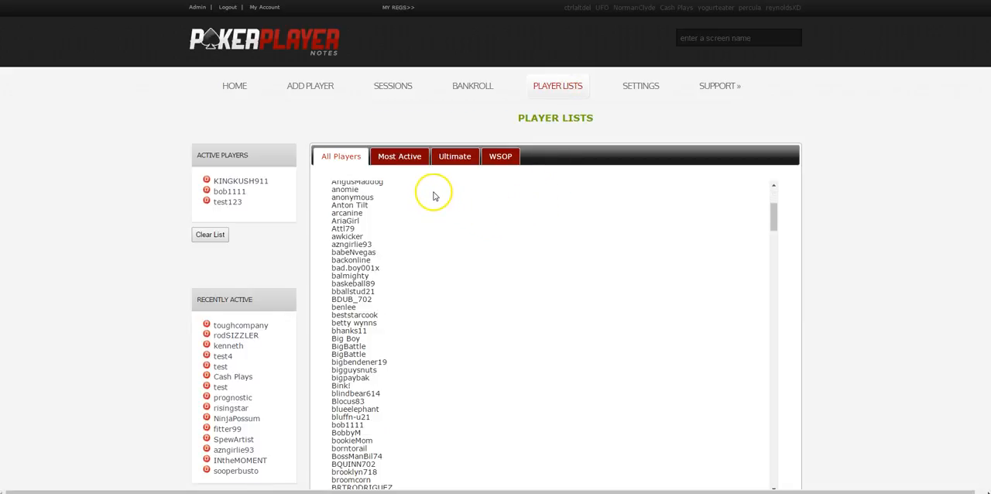
{"action": "scroll", "coordinate": [405, 218], "scroll_direction": "up", "scroll_amount": 5}
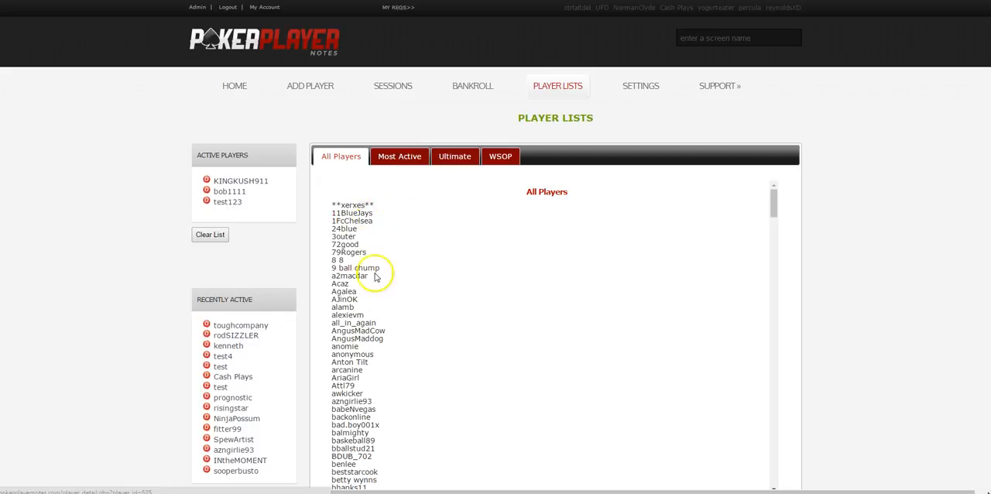
{"action": "left_click", "coordinate": [404, 159]}
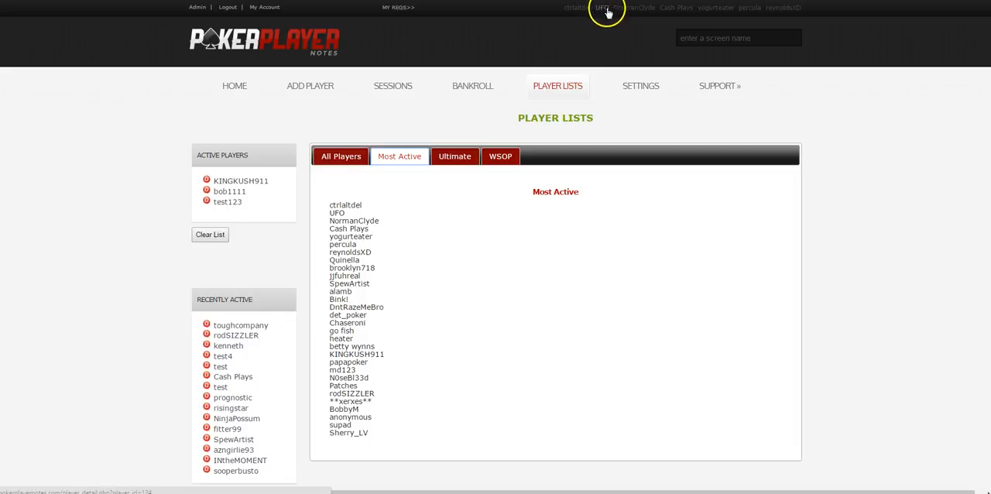
- Search the screen names for "norm", open the matching Ultimate Poker player's profile and review its notes
{"action": "left_click", "coordinate": [757, 34]}
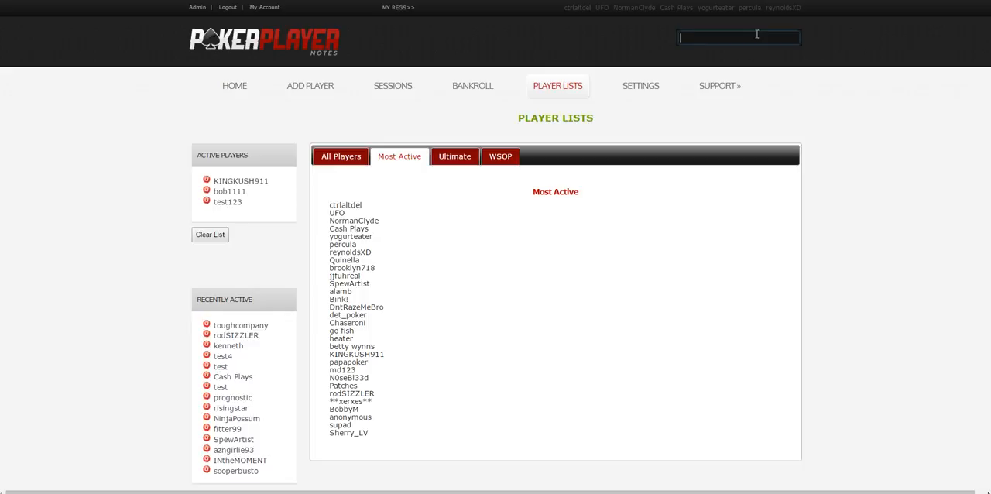
{"action": "type", "text": "norm"}
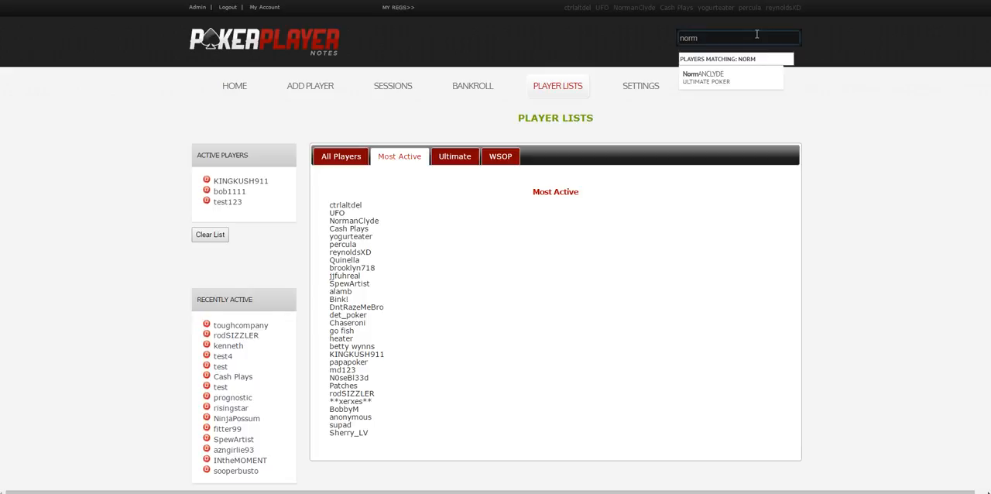
{"action": "left_click", "coordinate": [722, 77]}
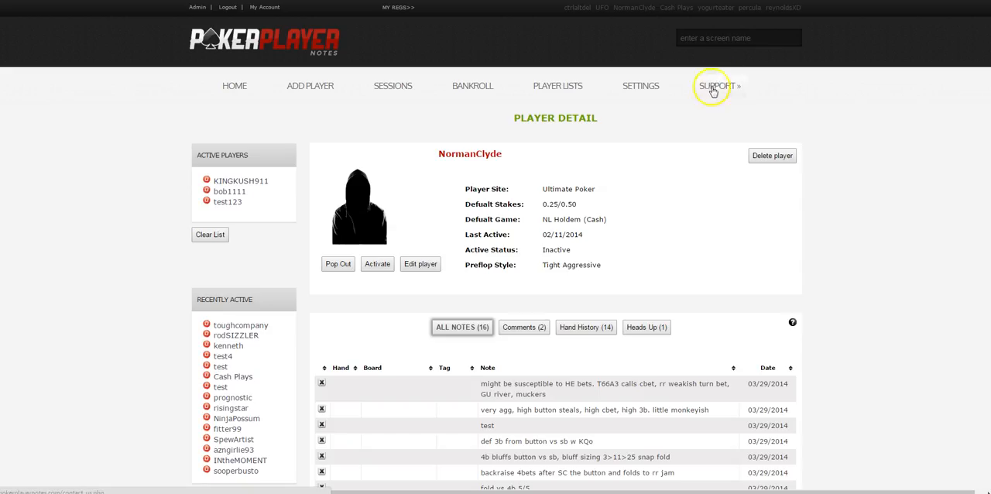
{"action": "scroll", "coordinate": [608, 182], "scroll_direction": "down", "scroll_amount": 6}
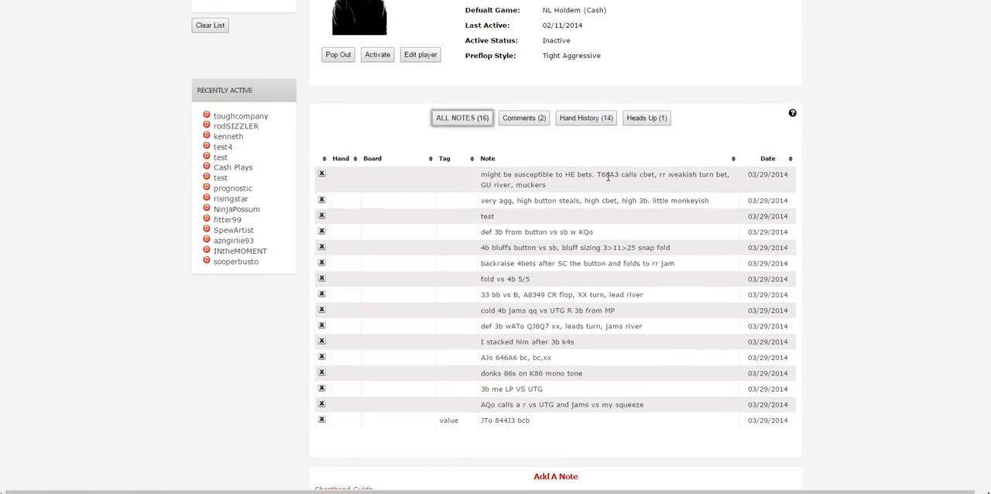
- Open the settings page for the current stake and the note tags
{"action": "scroll", "coordinate": [604, 184], "scroll_direction": "up", "scroll_amount": 6}
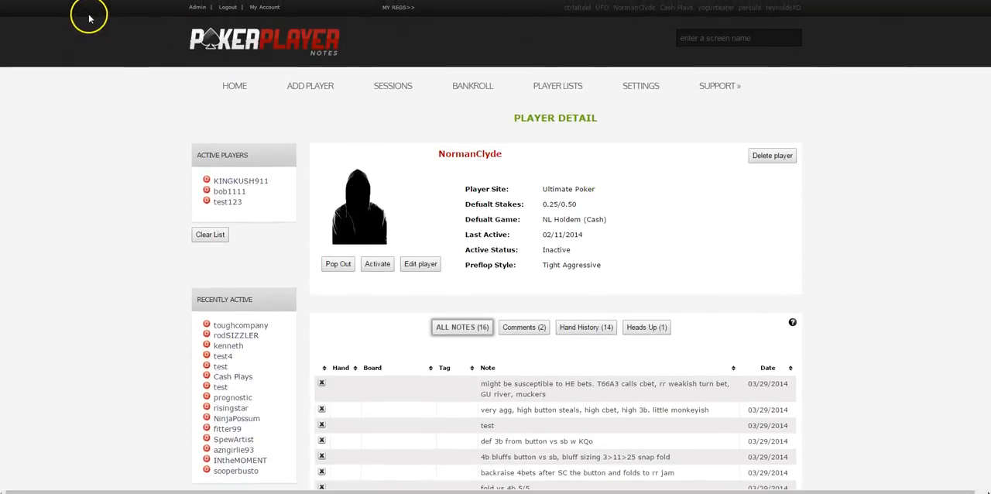
{"action": "left_click", "coordinate": [631, 88]}
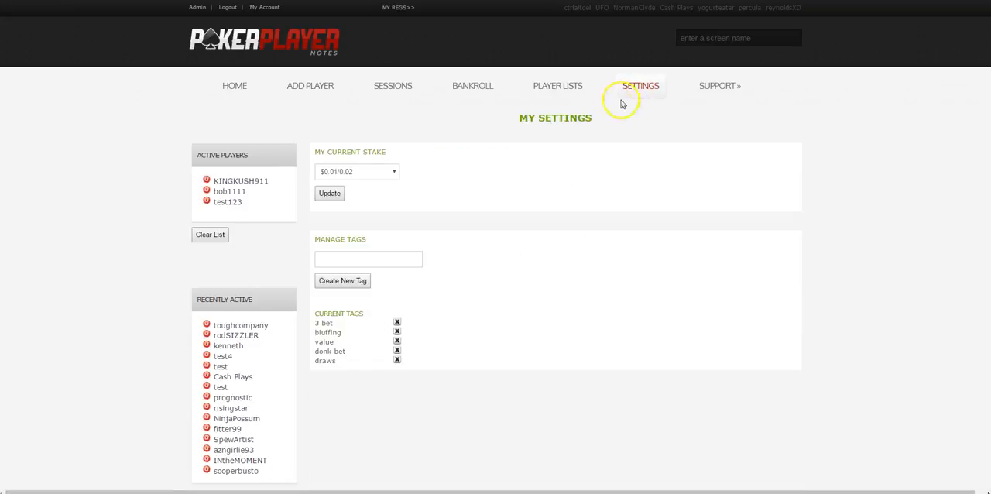